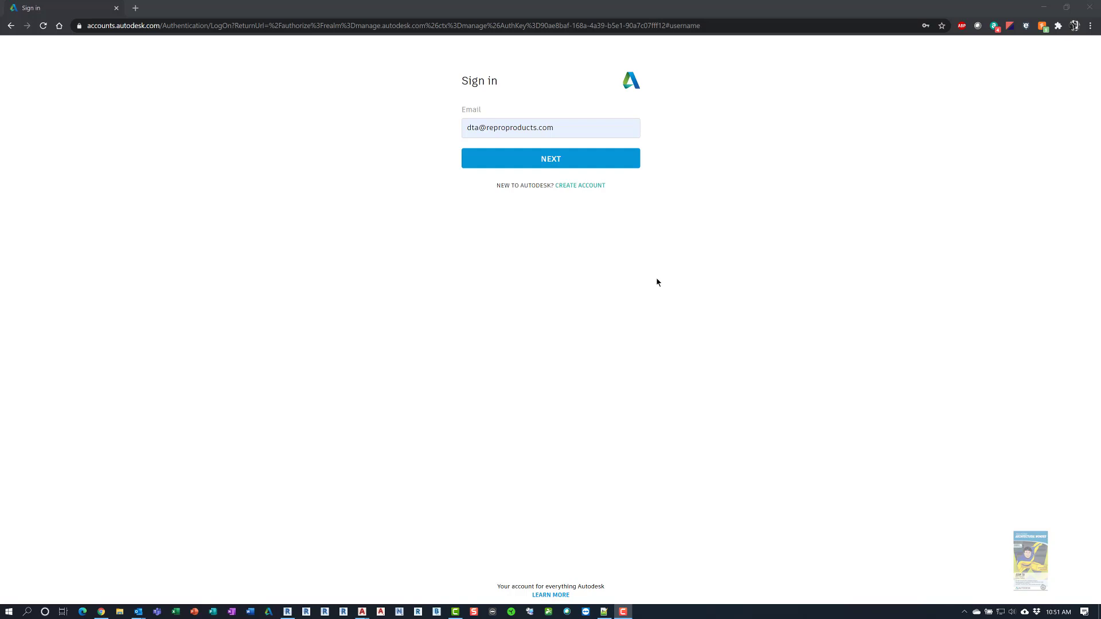
# - Sign in to the Autodesk account using the administrator's saved login credentials
pyautogui.click(563, 128)
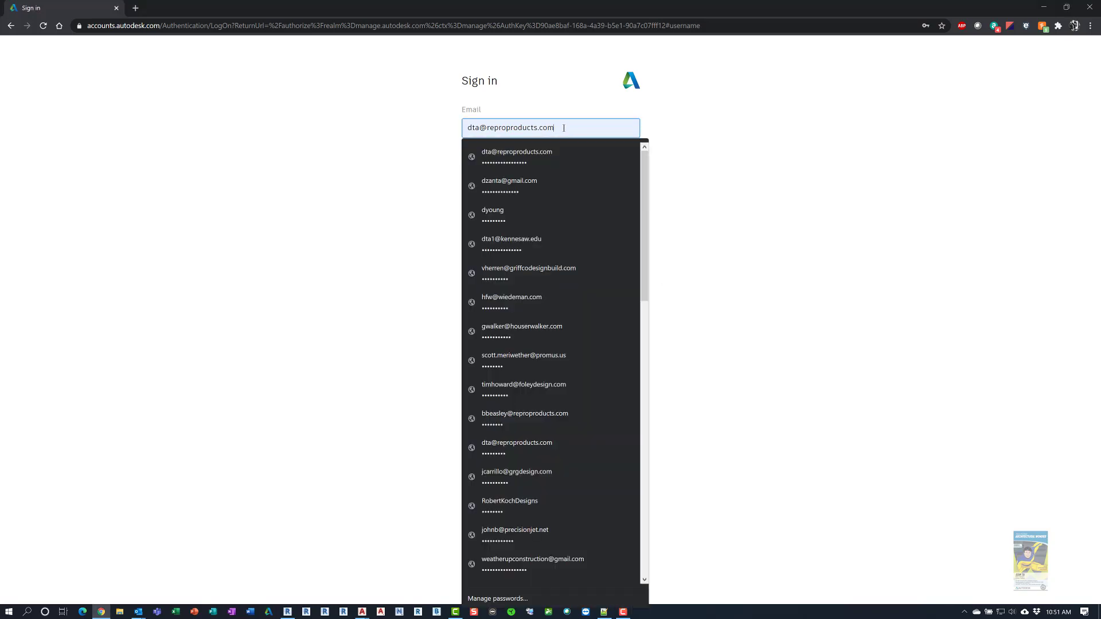
pyautogui.hotkey('ctrl', 'a')
pyautogui.write('dy')
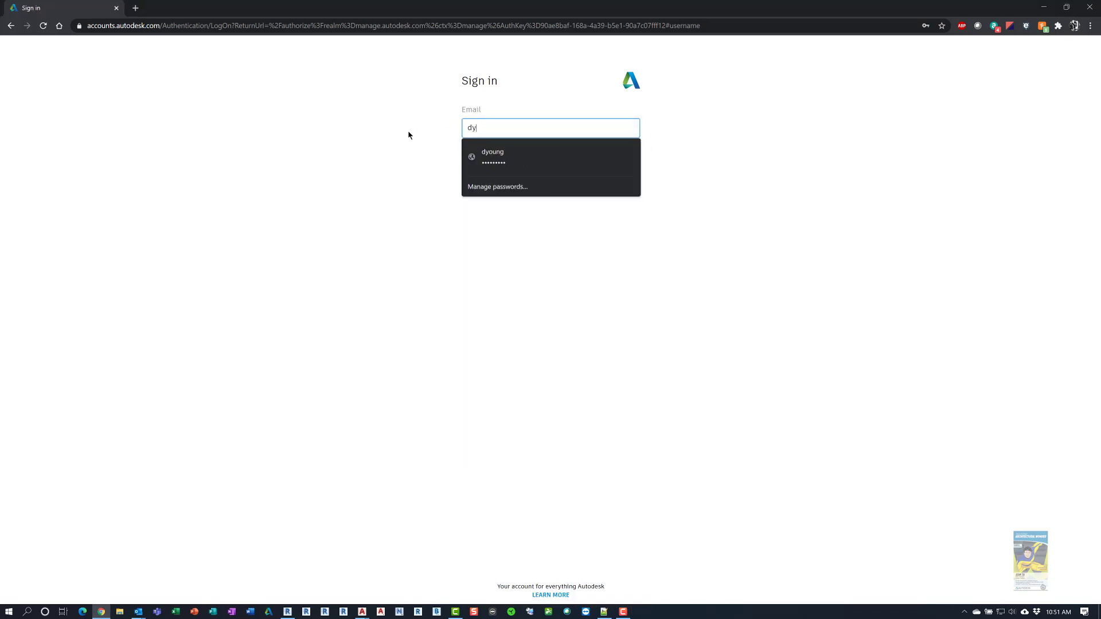
pyautogui.click(516, 154)
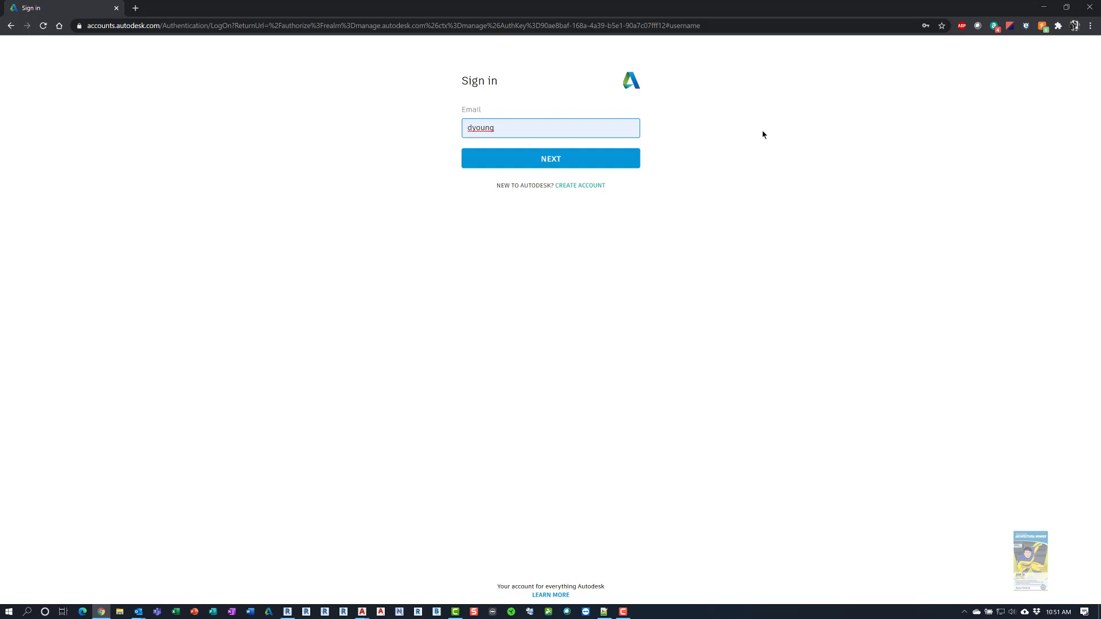
pyautogui.click(610, 163)
pyautogui.click(547, 195)
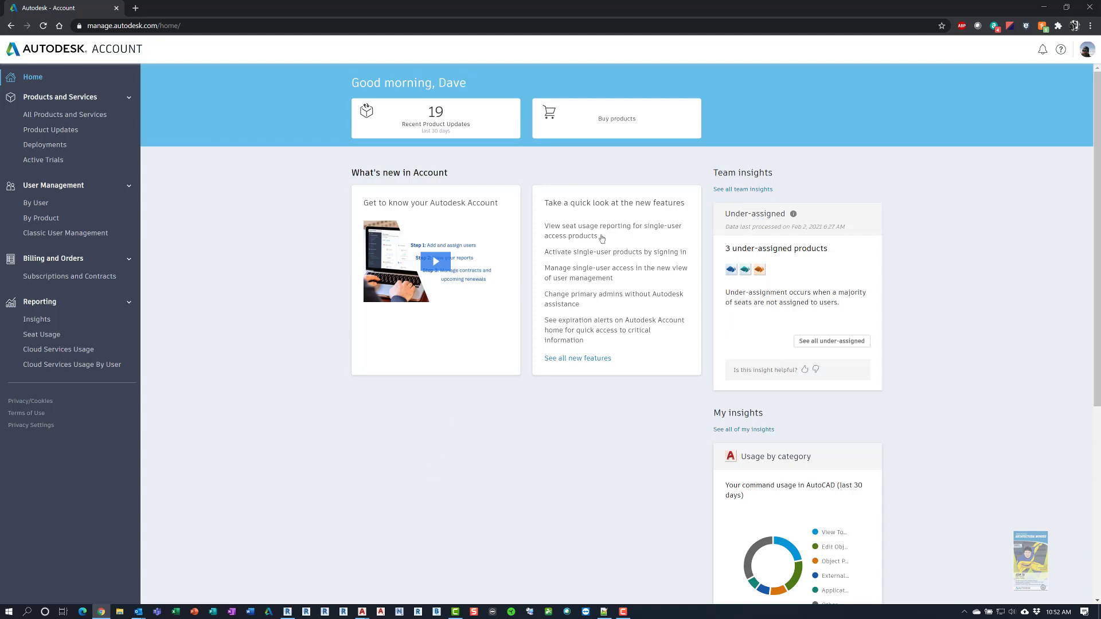
# - View the signed-in account's profile and sign-out options, and close them again
pyautogui.click(1085, 54)
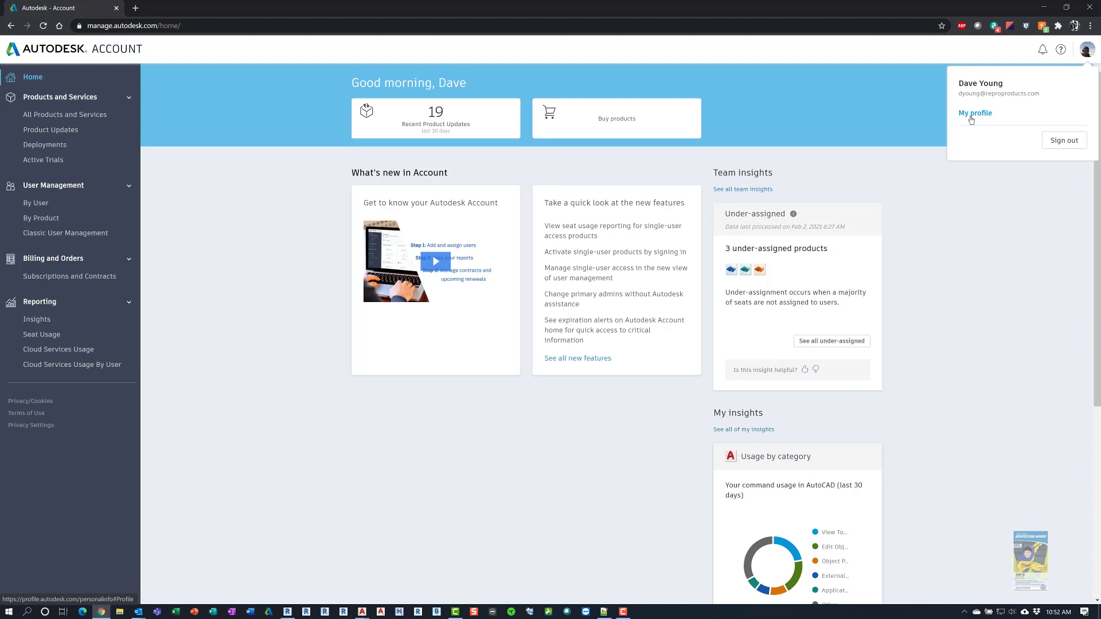
pyautogui.click(282, 414)
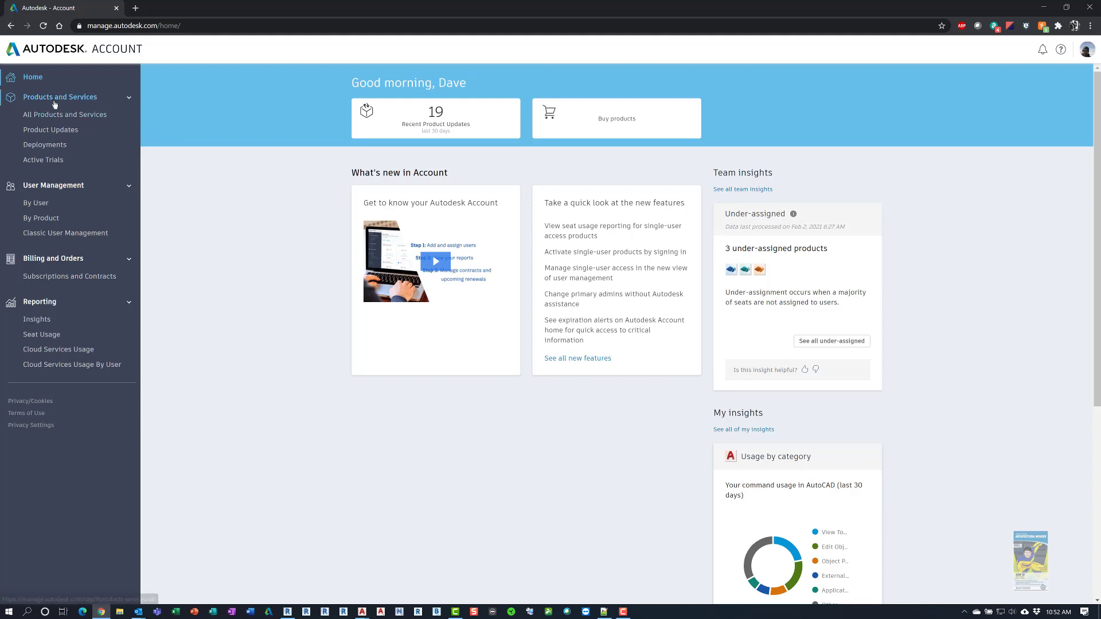
# - Examine the full list of all products and services available to the account, from beginning to end
pyautogui.click(55, 115)
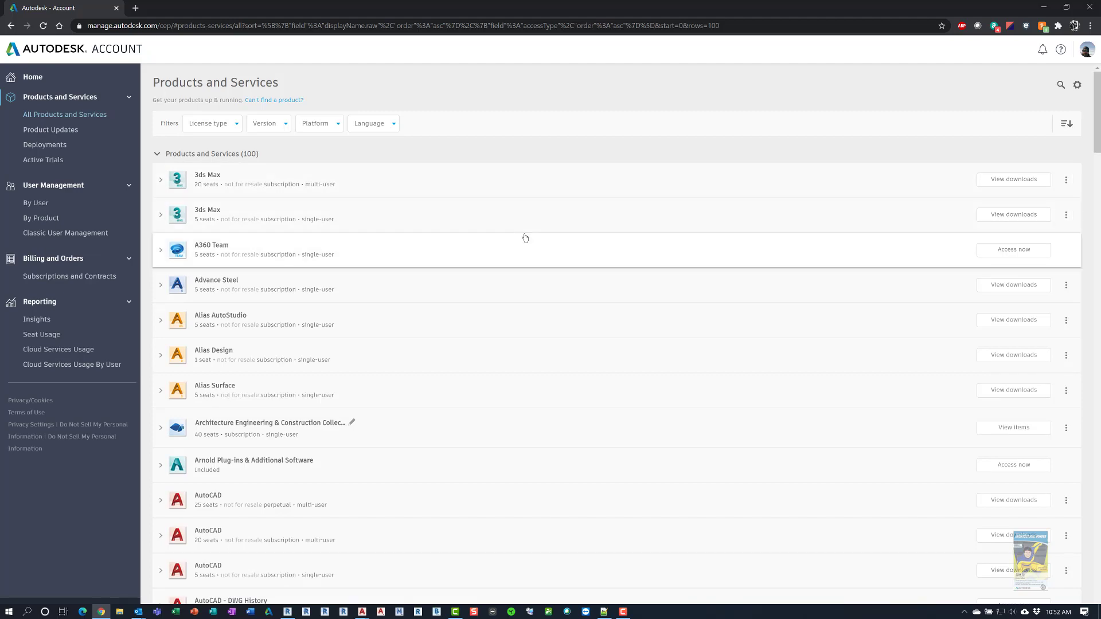
pyautogui.scroll(-5, 559, 265)
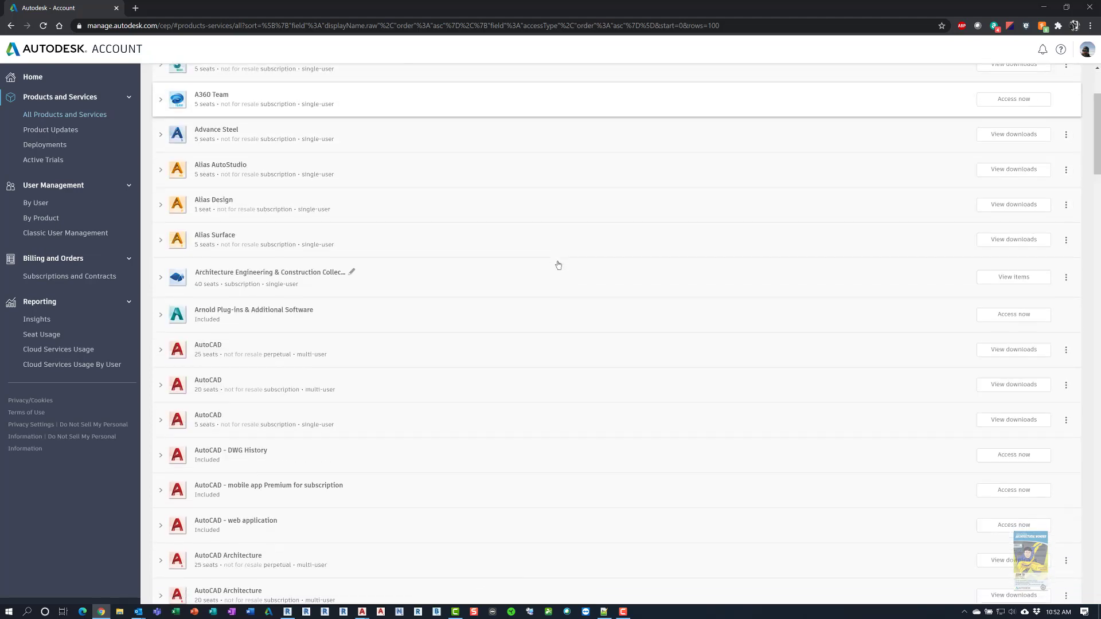
pyautogui.scroll(-2, 558, 265)
pyautogui.scroll(-2, 559, 265)
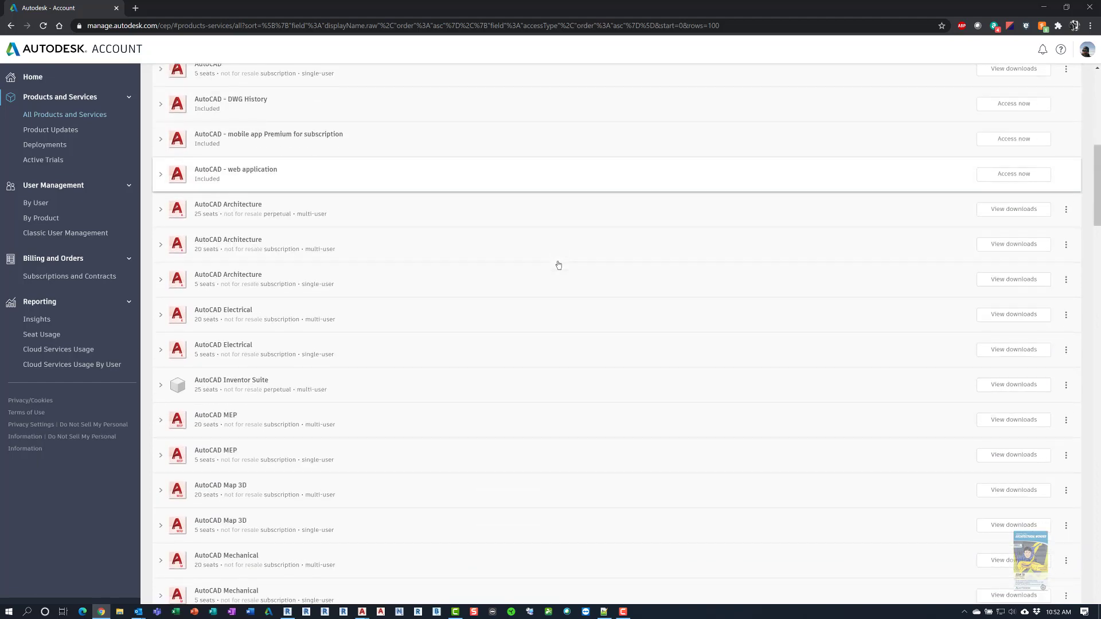
pyautogui.scroll(-4, 558, 264)
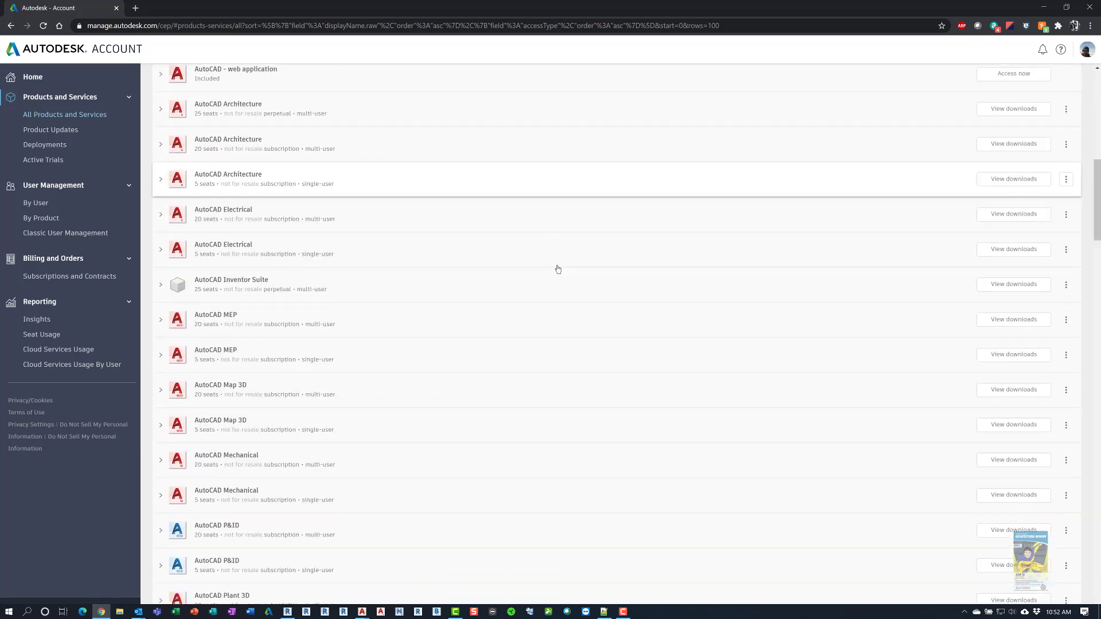
pyautogui.scroll(-8, 564, 273)
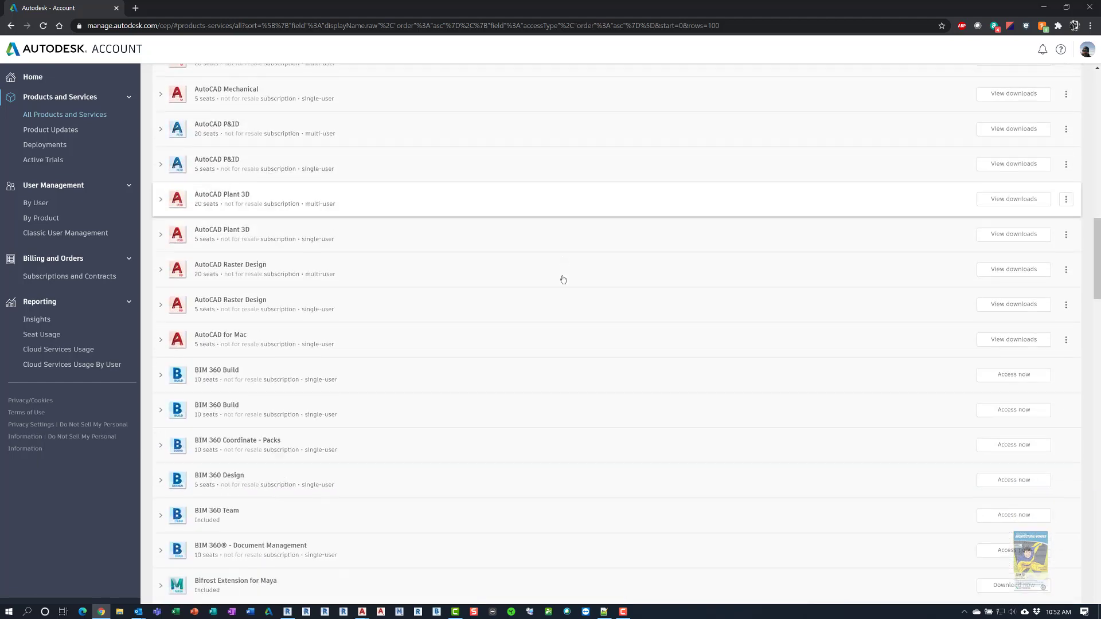
pyautogui.scroll(-12, 565, 295)
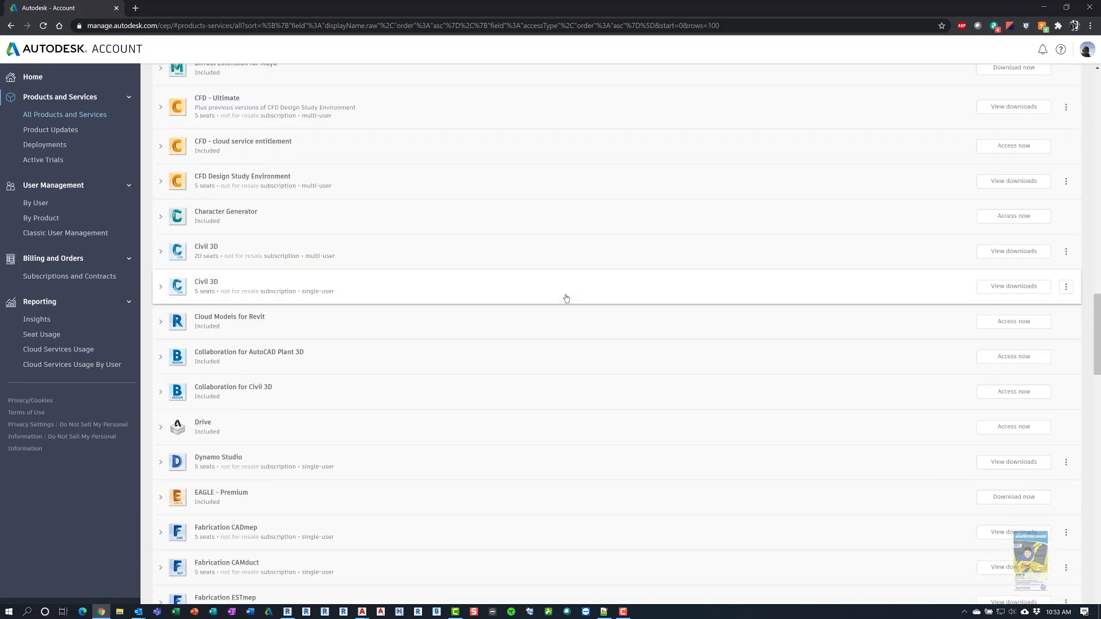
pyautogui.scroll(-15, 567, 299)
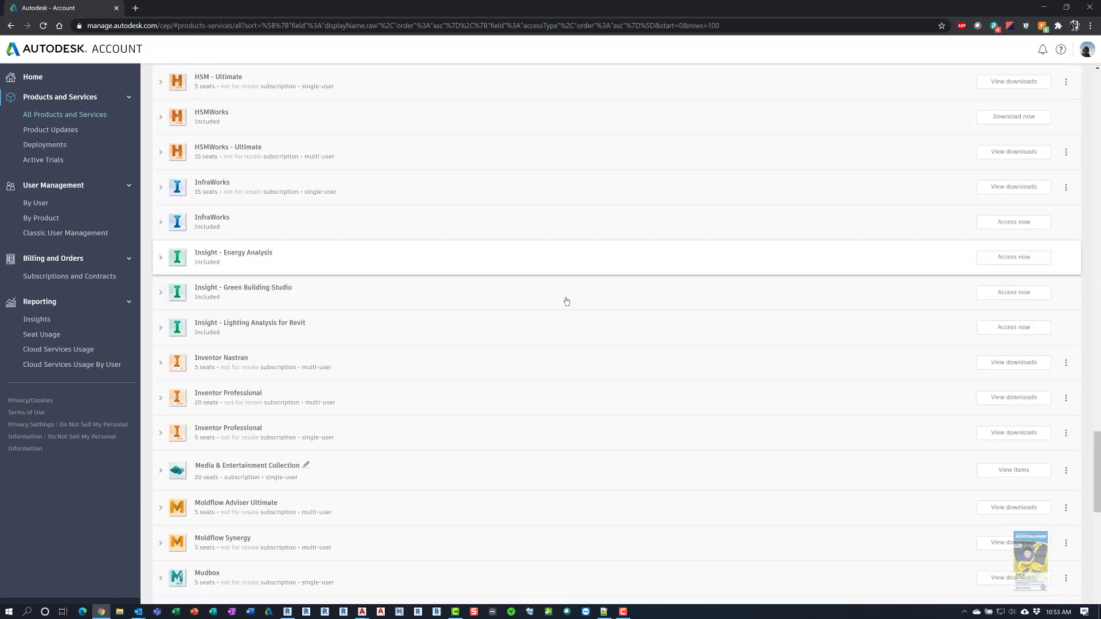
pyautogui.scroll(-6, 566, 301)
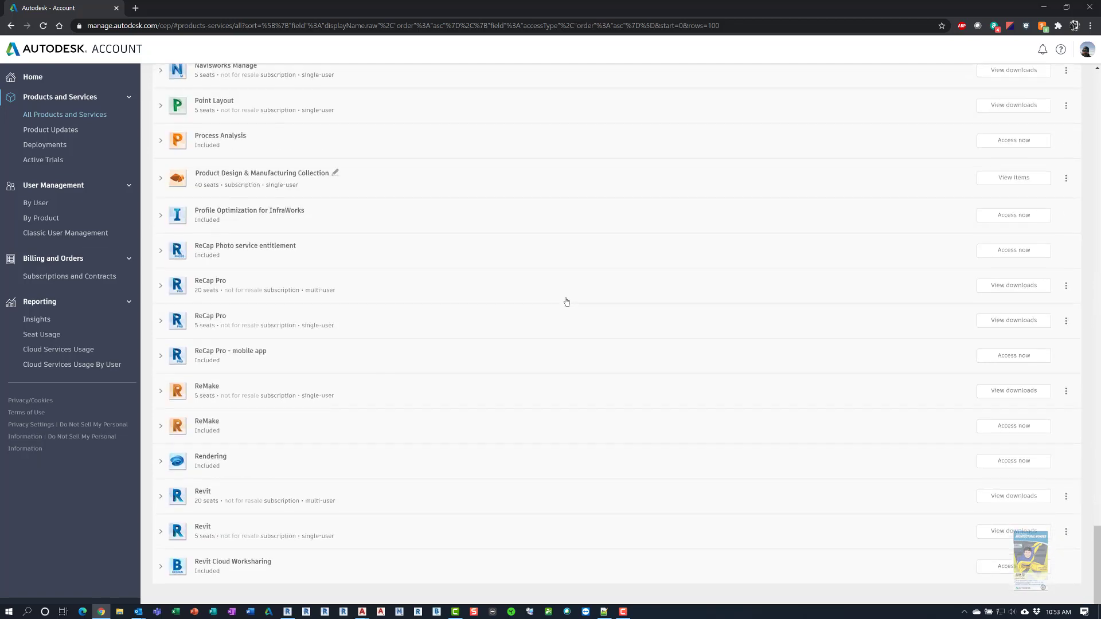
pyautogui.scroll(-5, 584, 445)
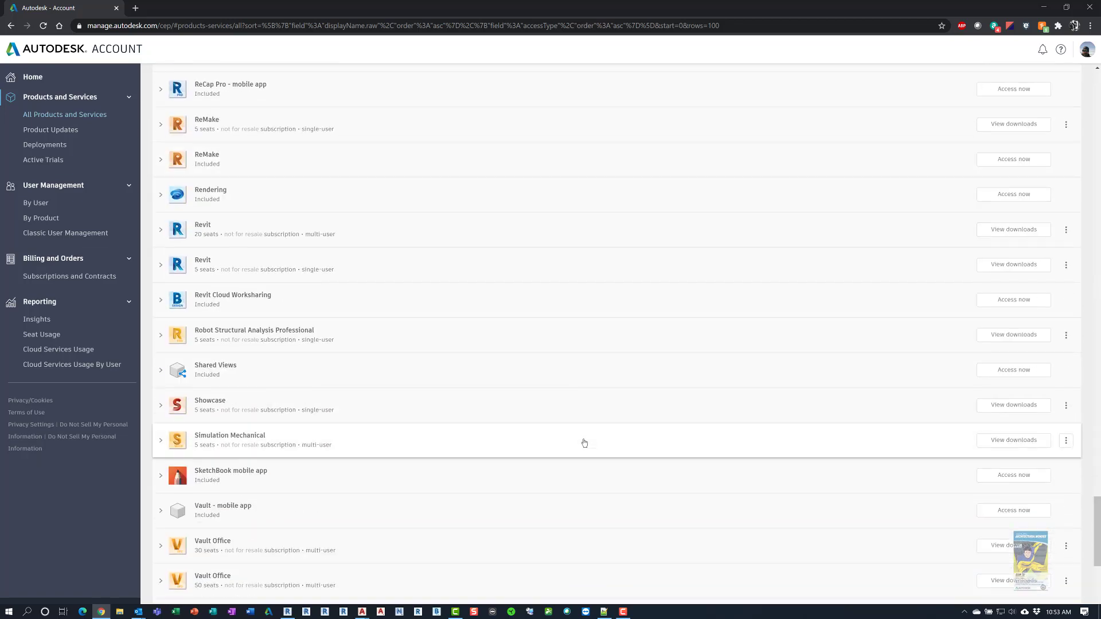
pyautogui.scroll(13, 584, 442)
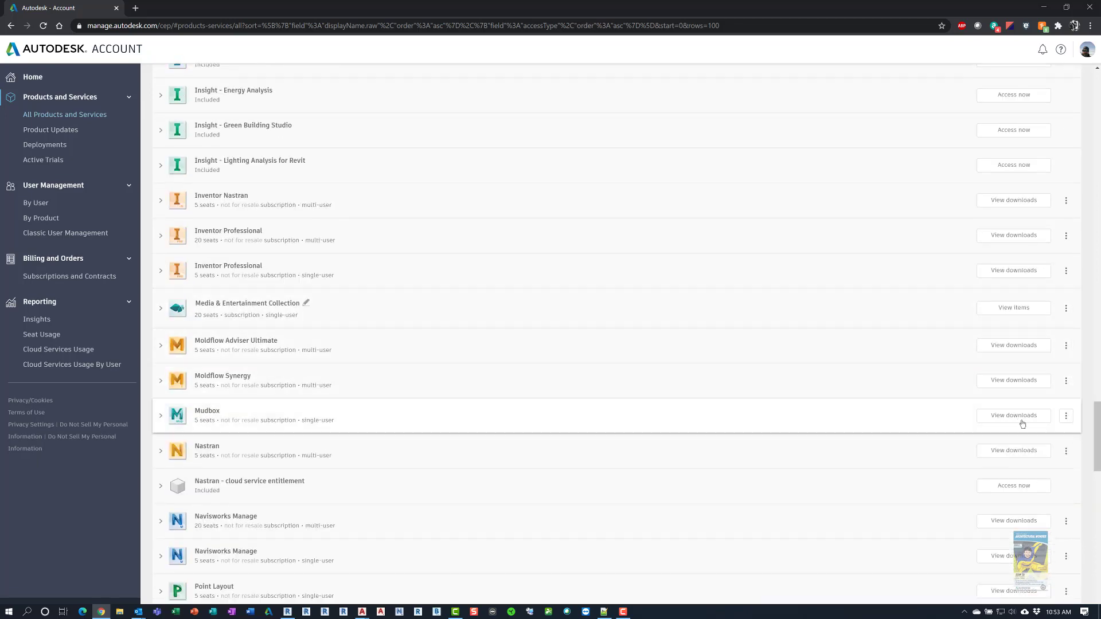
pyautogui.moveTo(1096, 428); pyautogui.dragTo(1096, 101)
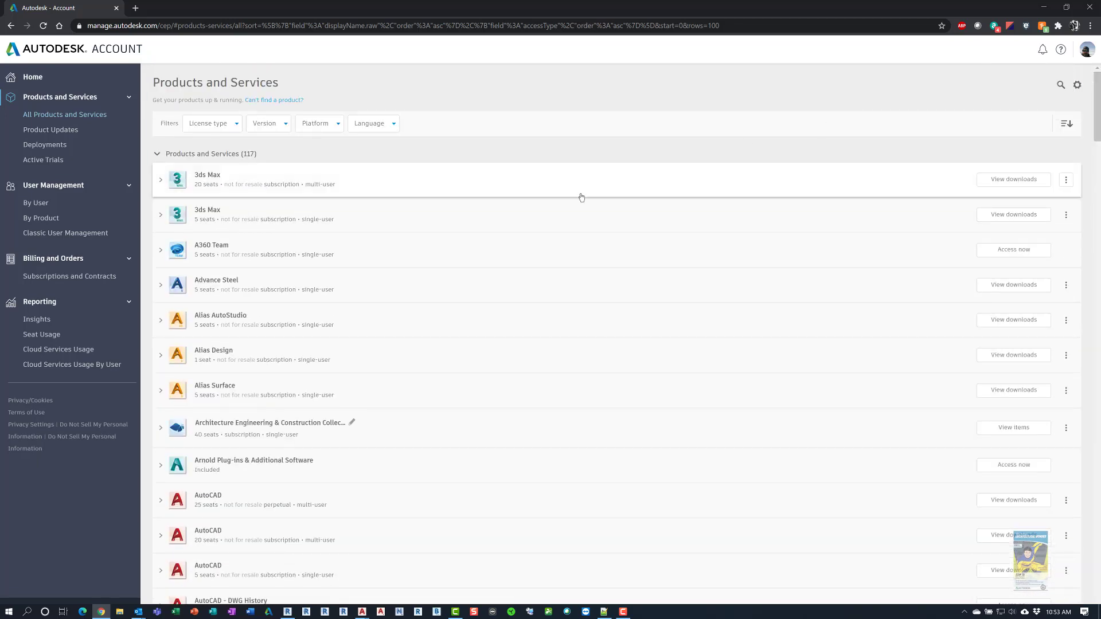
# - Filter the products and services by the Standalone license type and clear that filter again
pyautogui.click(195, 130)
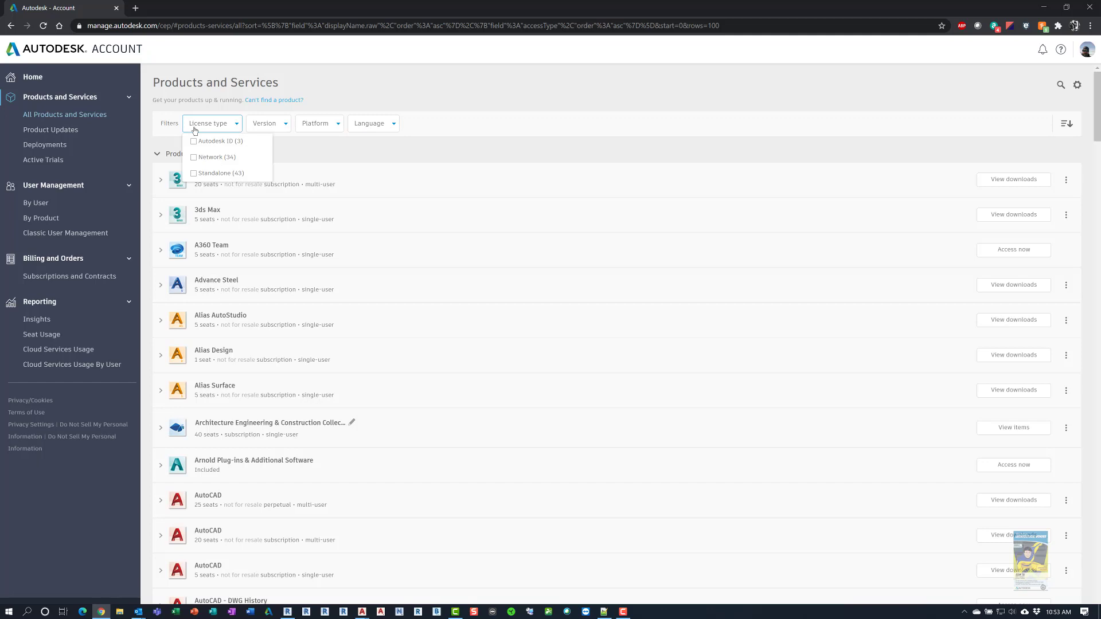
pyautogui.click(194, 174)
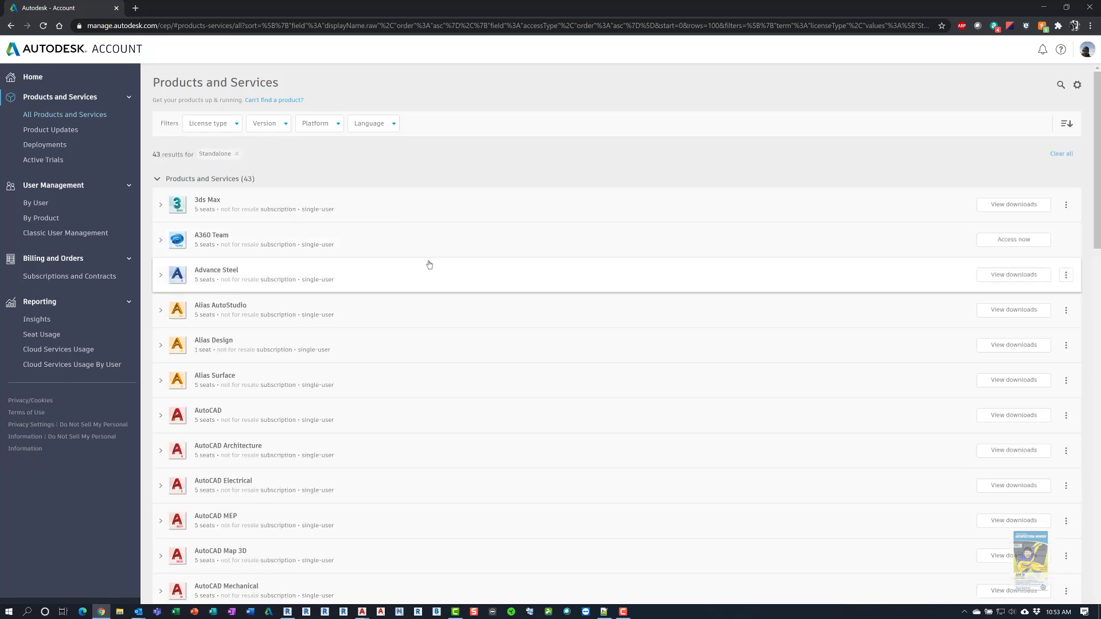
pyautogui.click(222, 123)
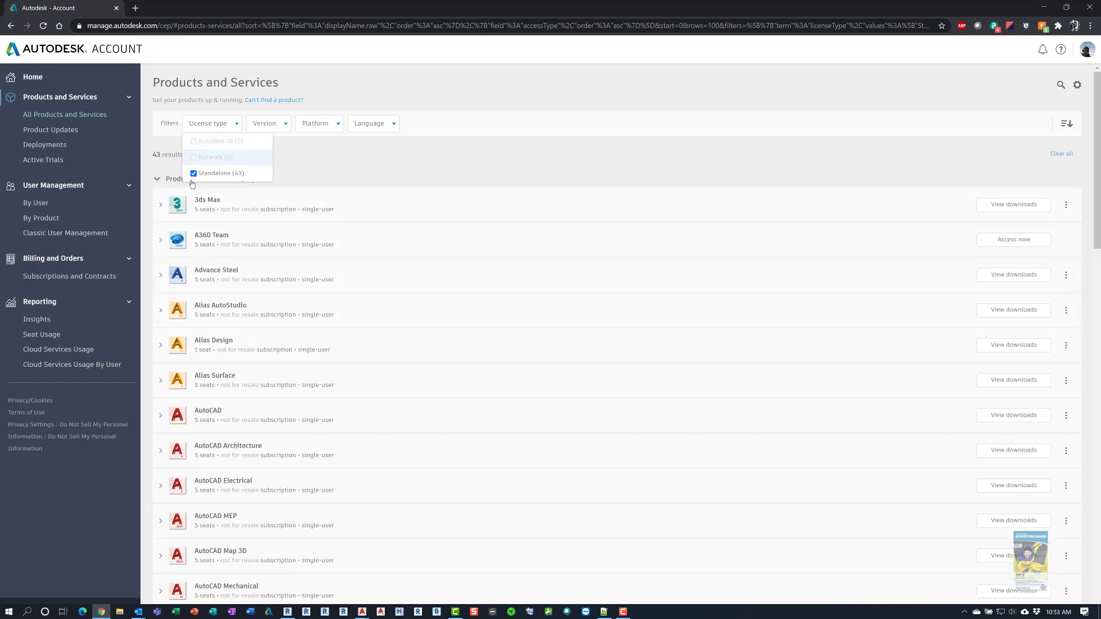
pyautogui.click(193, 174)
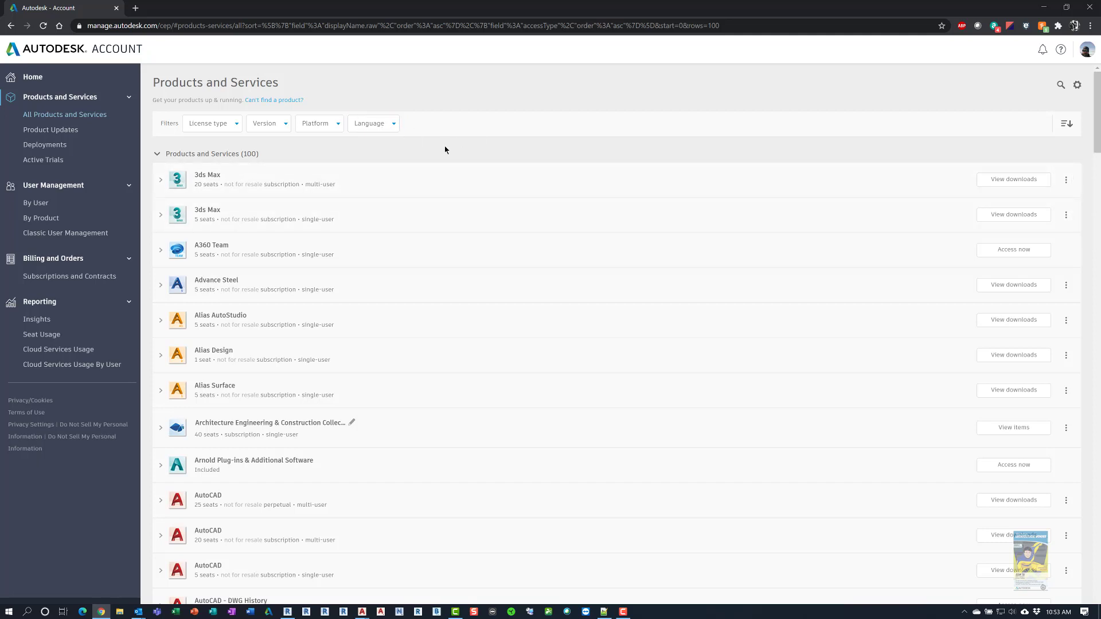
# - View the recent product updates and the page for creating deployments
pyautogui.click(46, 133)
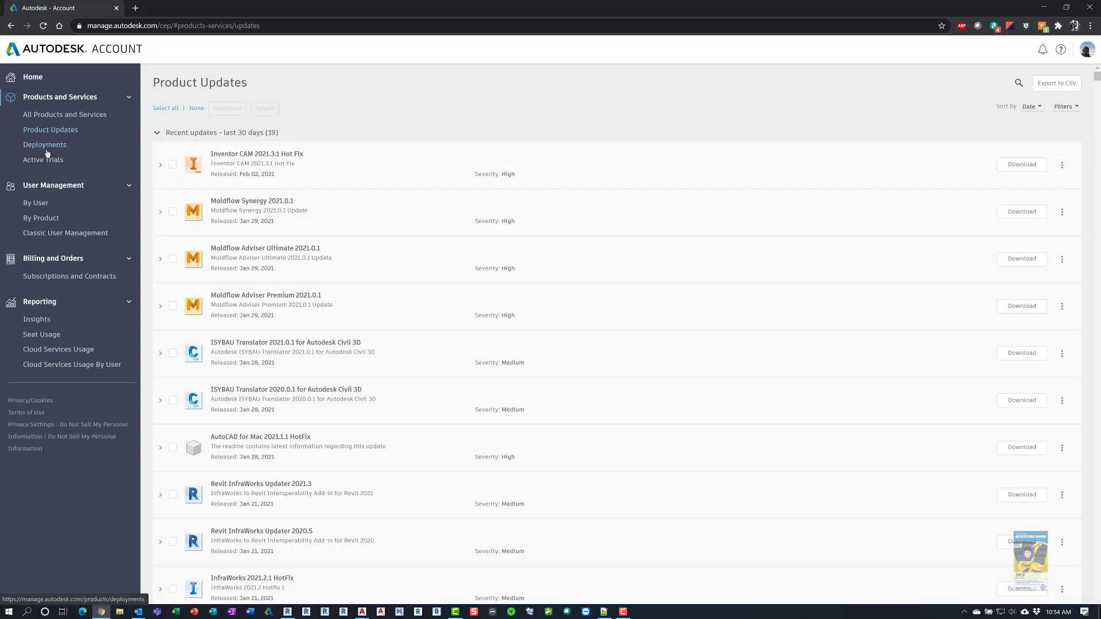
pyautogui.click(45, 146)
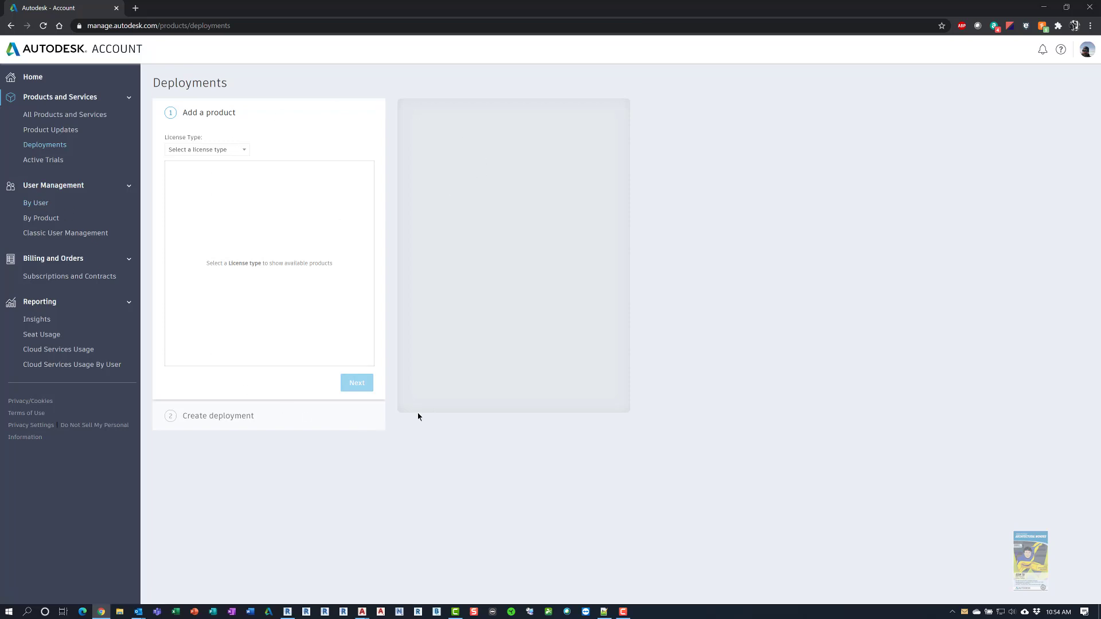
# - Review the team's users with their roles and statuses in user management by user
pyautogui.click(34, 206)
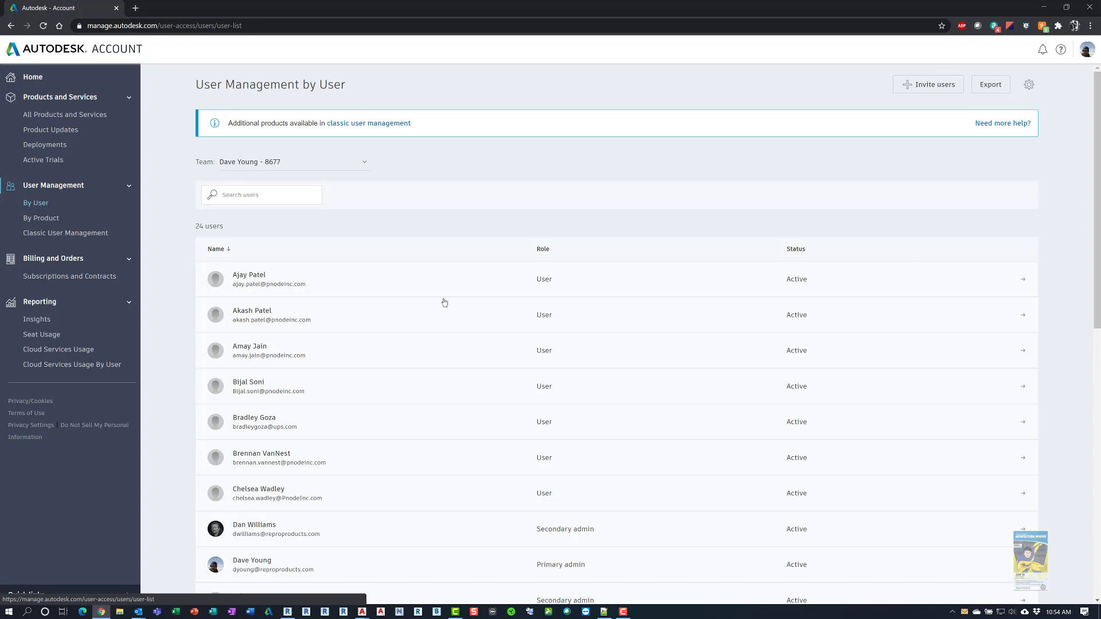
pyautogui.scroll(-7, 523, 339)
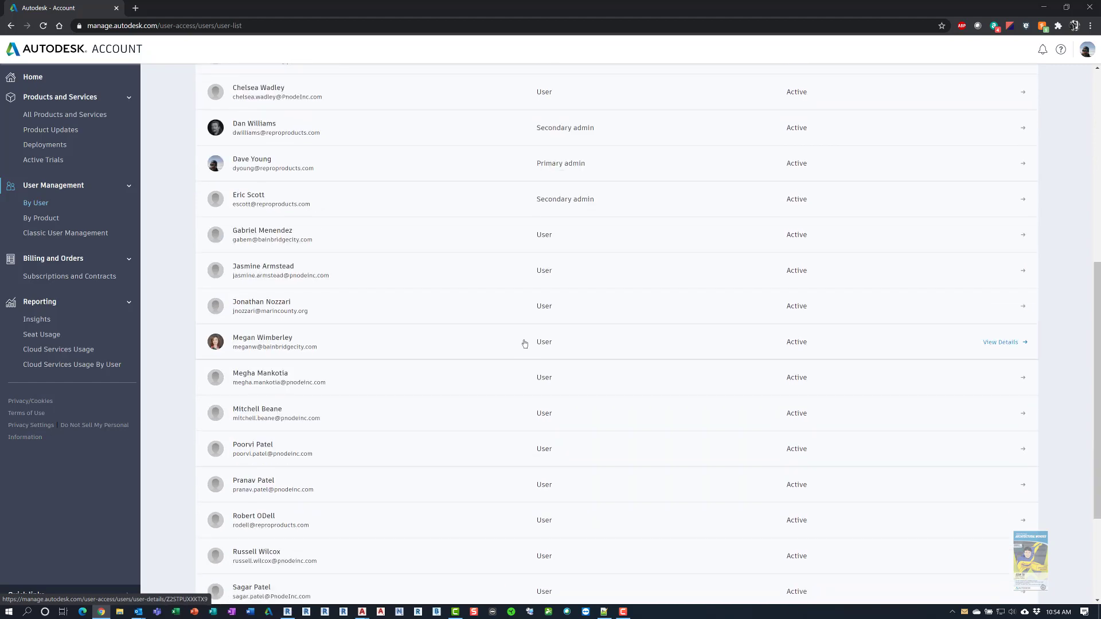
pyautogui.scroll(-2, 524, 344)
pyautogui.scroll(-1, 450, 349)
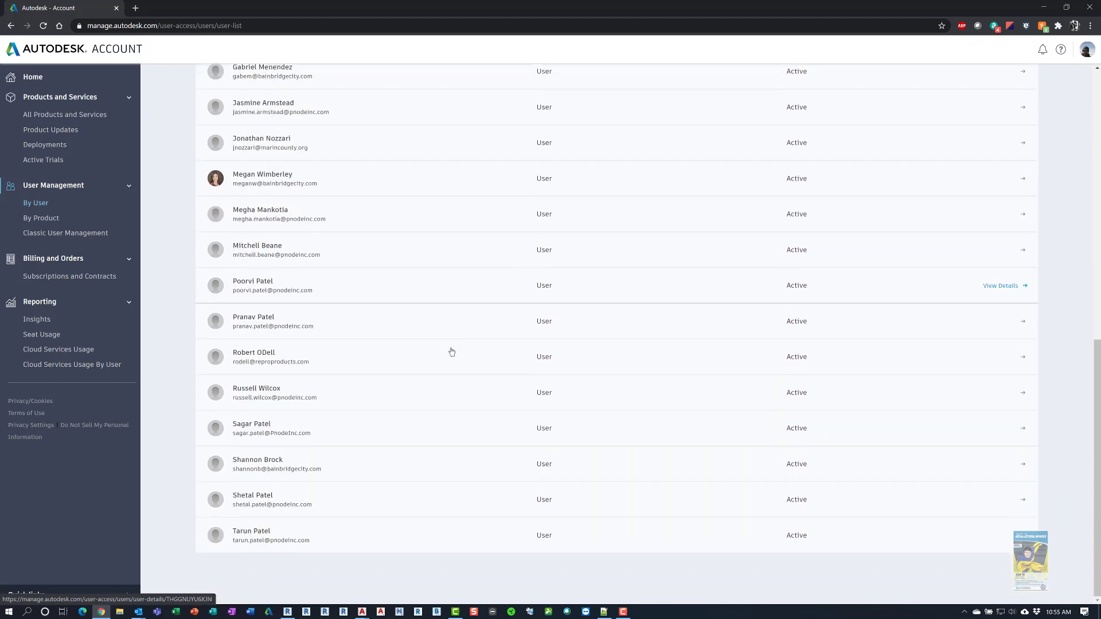
pyautogui.scroll(6, 451, 350)
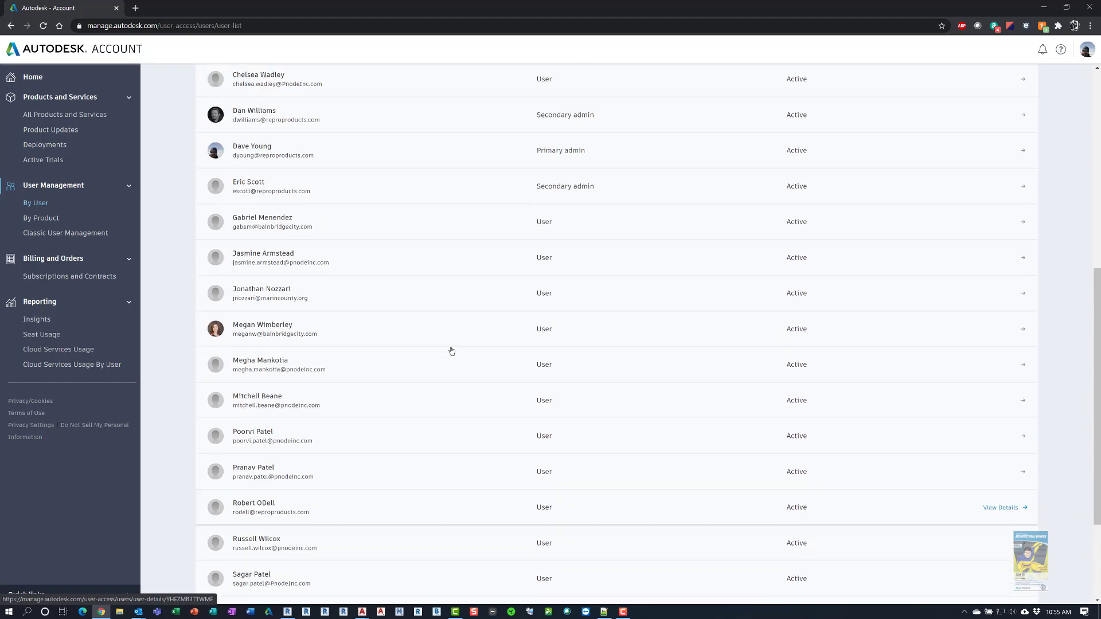
# - View the seats available in user management by product and the users listed in classic user management
pyautogui.click(48, 219)
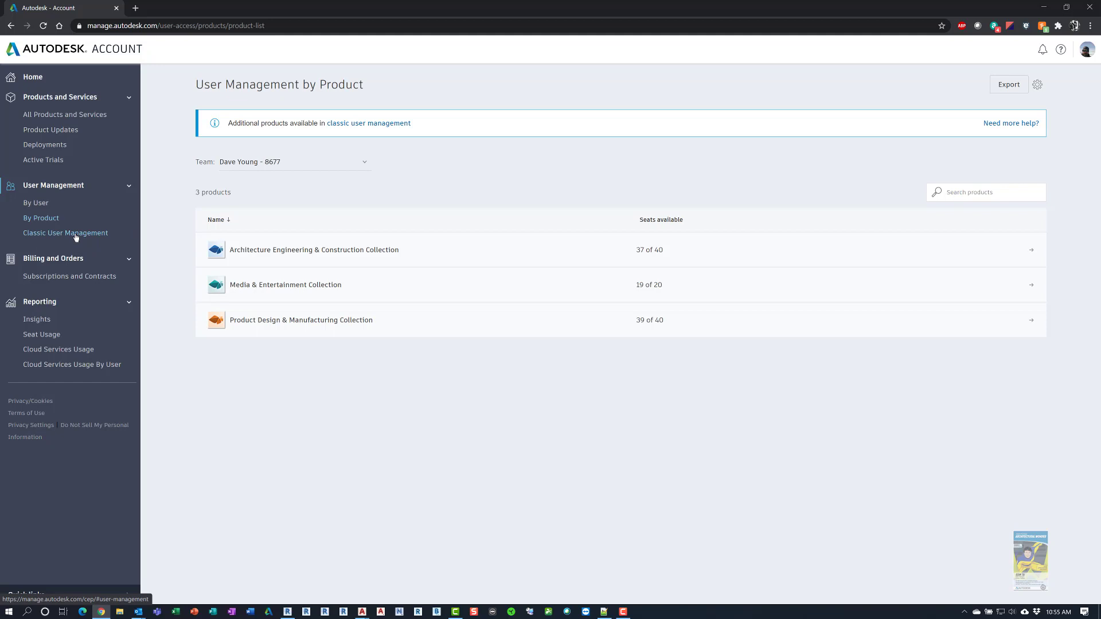
pyautogui.click(75, 235)
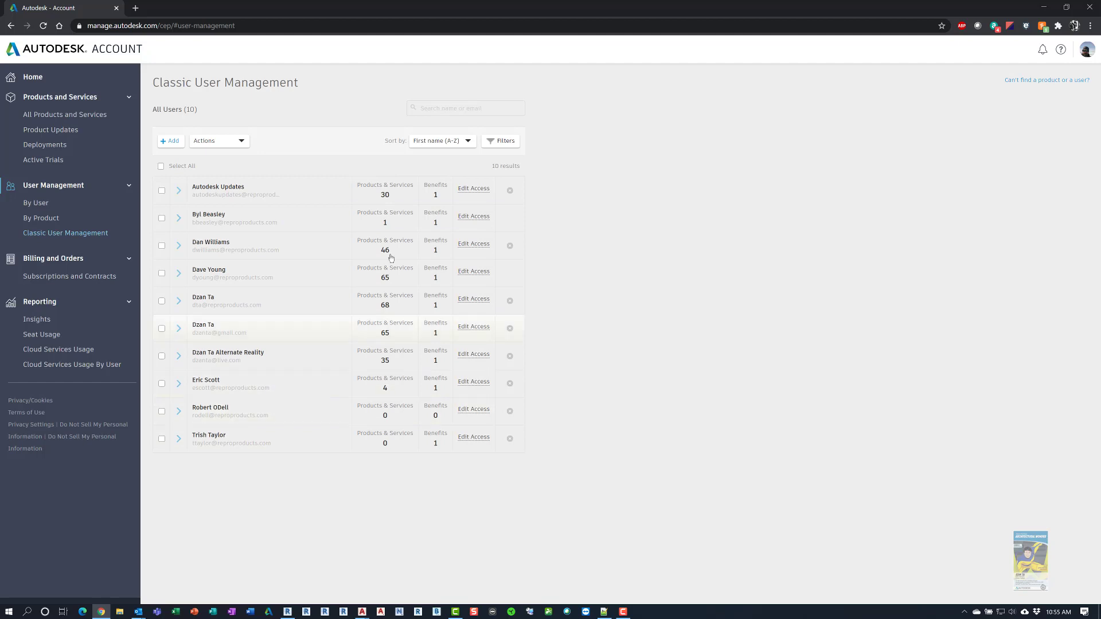
# - View the account's subscriptions and contracts with their seats, terms and expiration dates
pyautogui.click(69, 260)
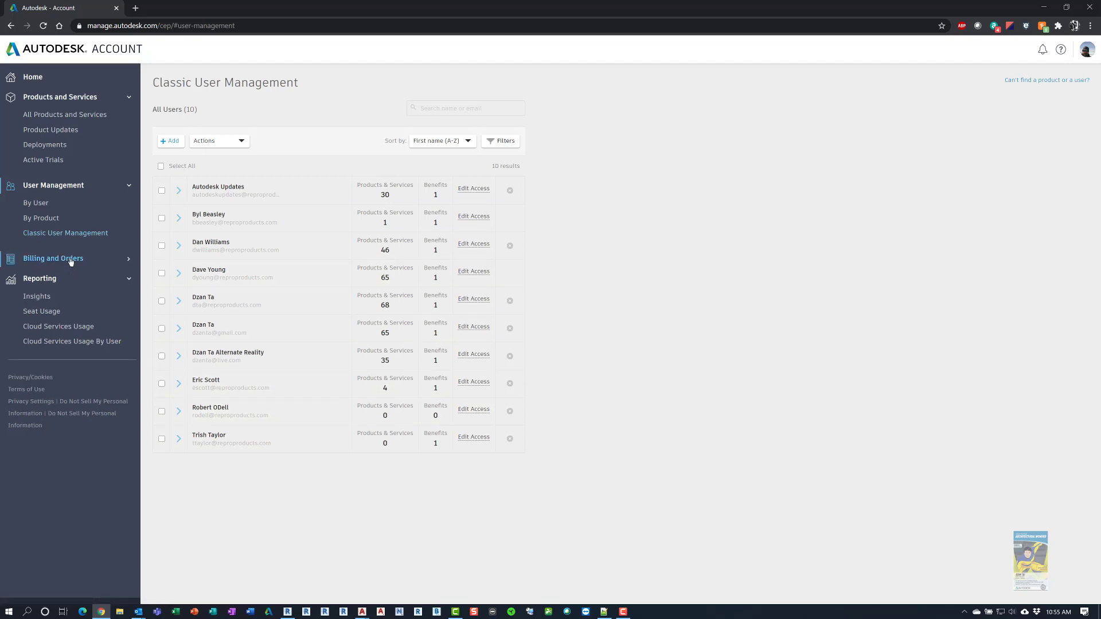
pyautogui.click(68, 269)
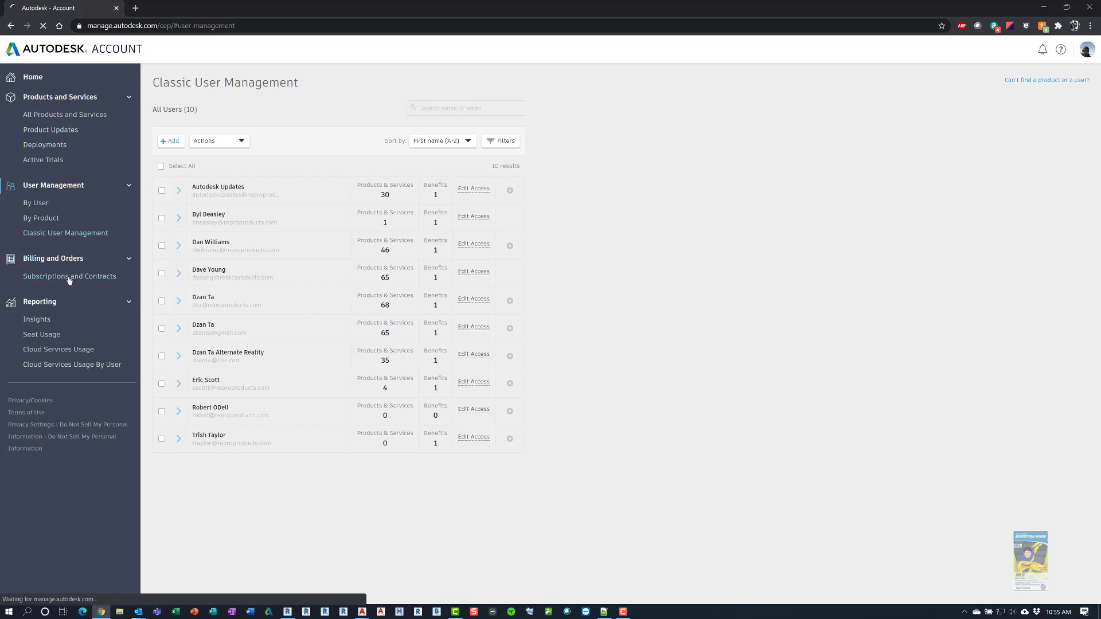
pyautogui.click(69, 278)
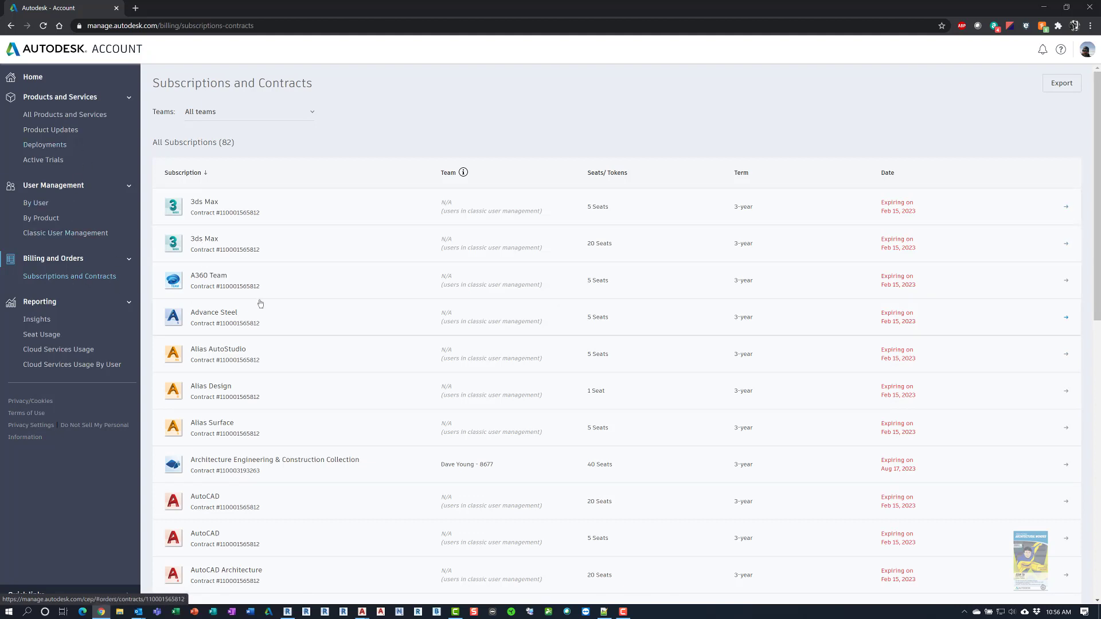
# - View the team insights and the personal insights on AutoCAD usage by category and feature recommendations
pyautogui.click(48, 325)
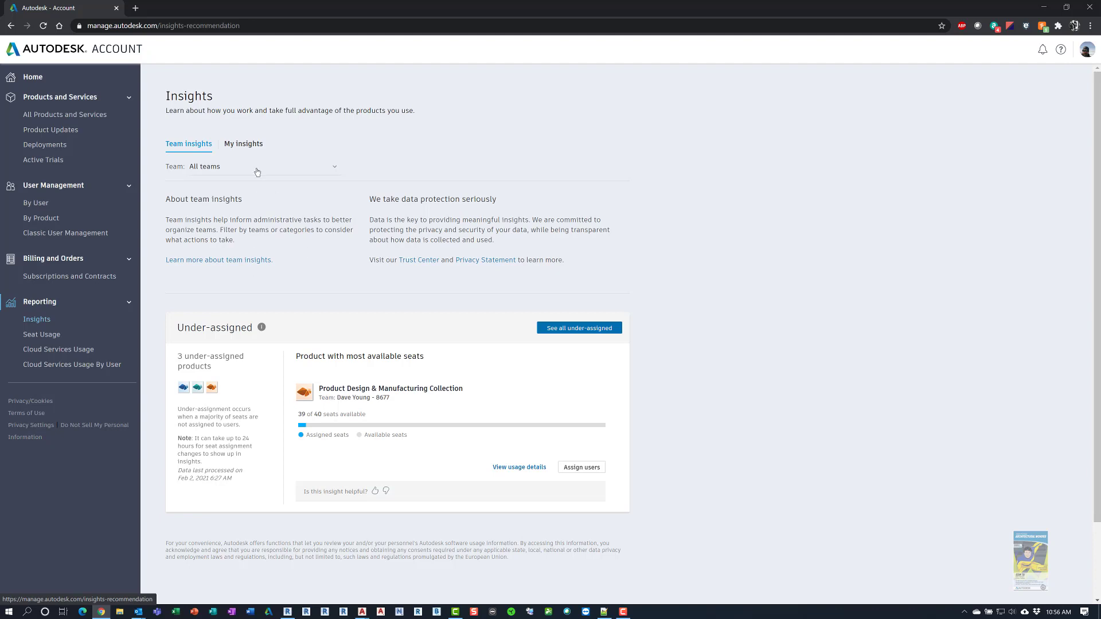
pyautogui.click(250, 145)
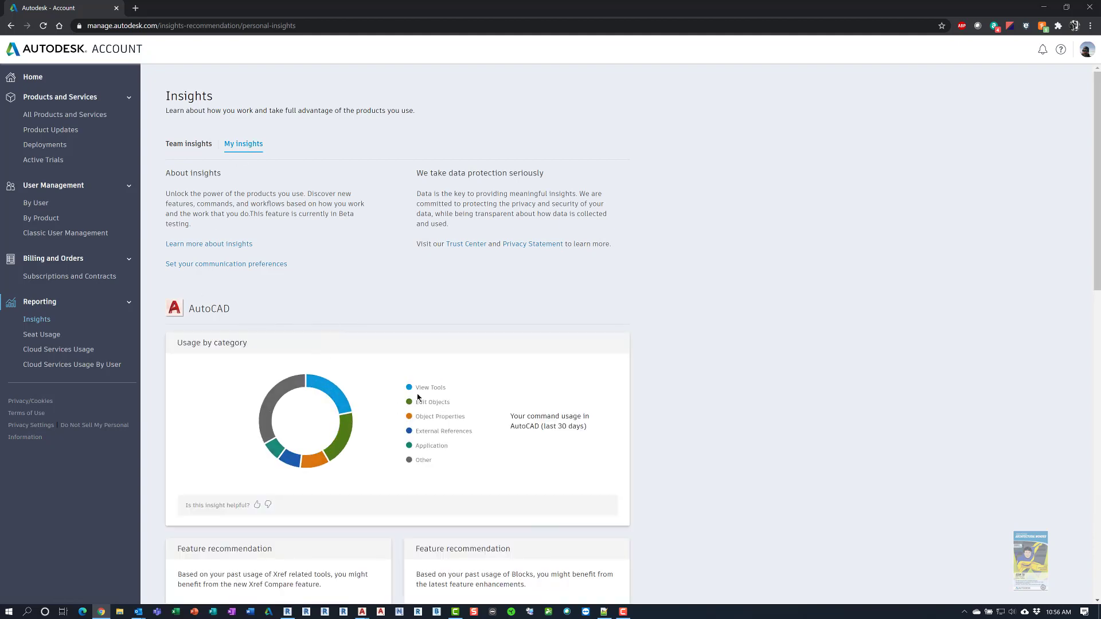
pyautogui.scroll(-2, 418, 396)
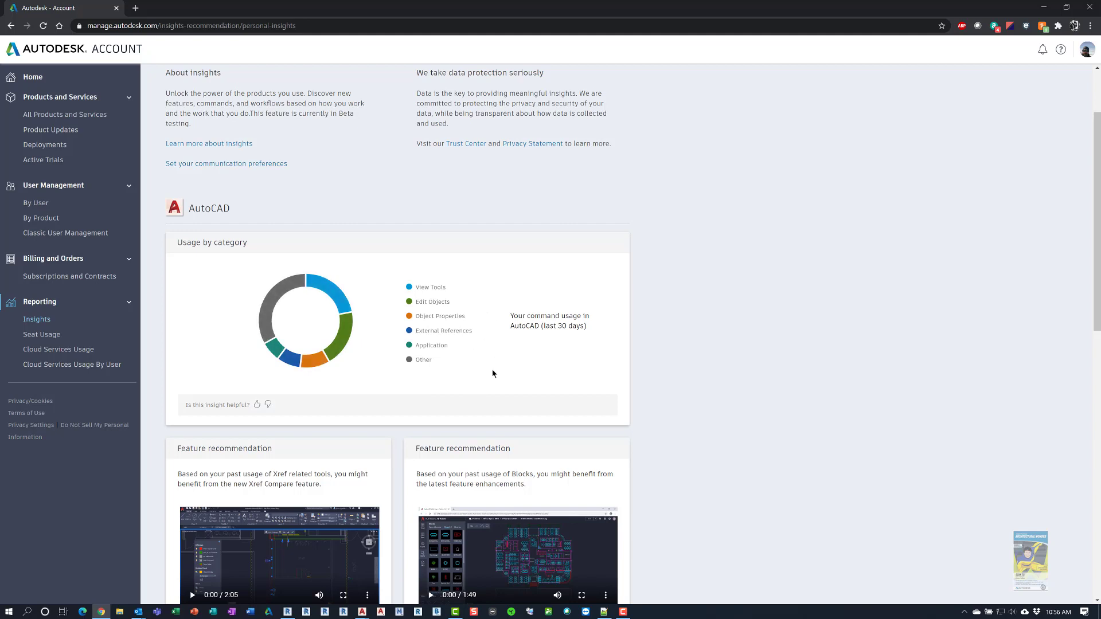
# - View the reporting pages for seat usage, cloud services usage and cloud services usage by user
pyautogui.click(48, 337)
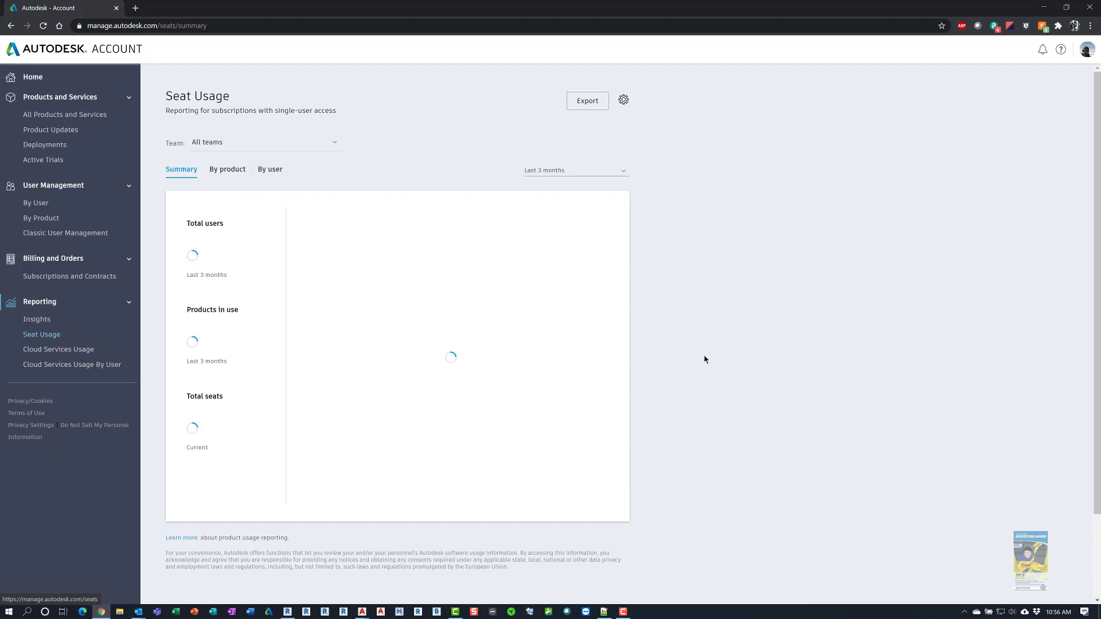
pyautogui.click(626, 176)
pyautogui.click(731, 215)
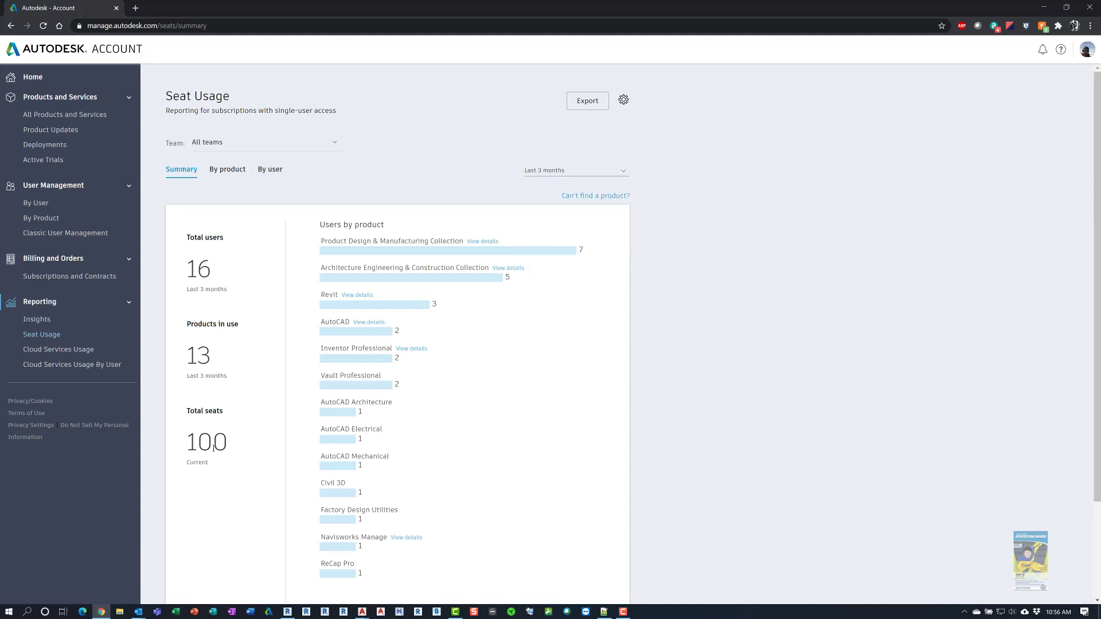
pyautogui.click(87, 352)
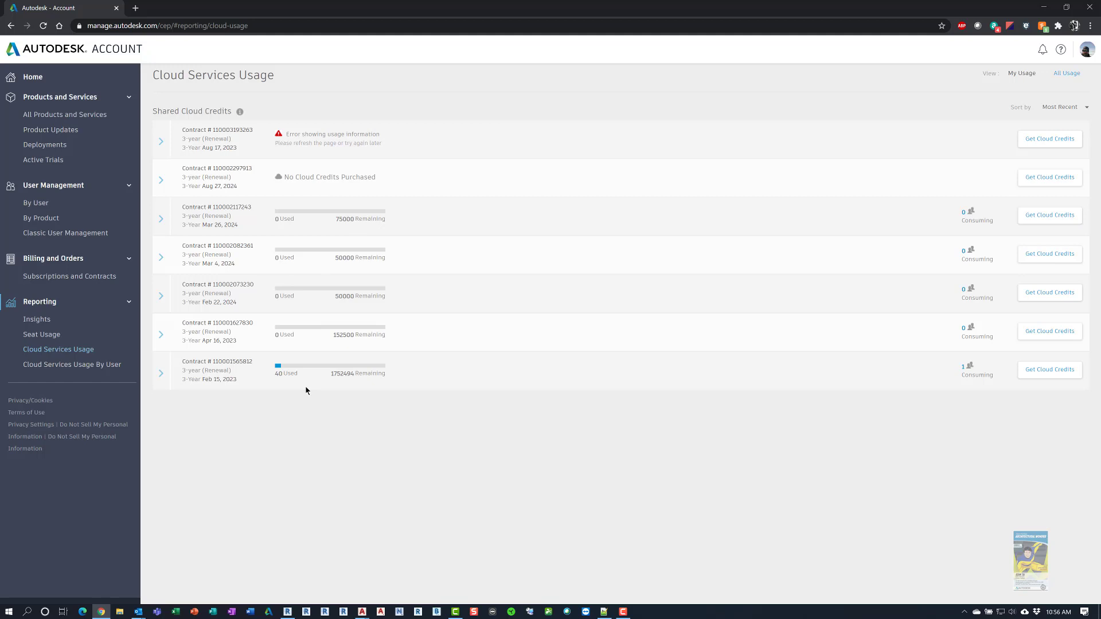
pyautogui.click(72, 364)
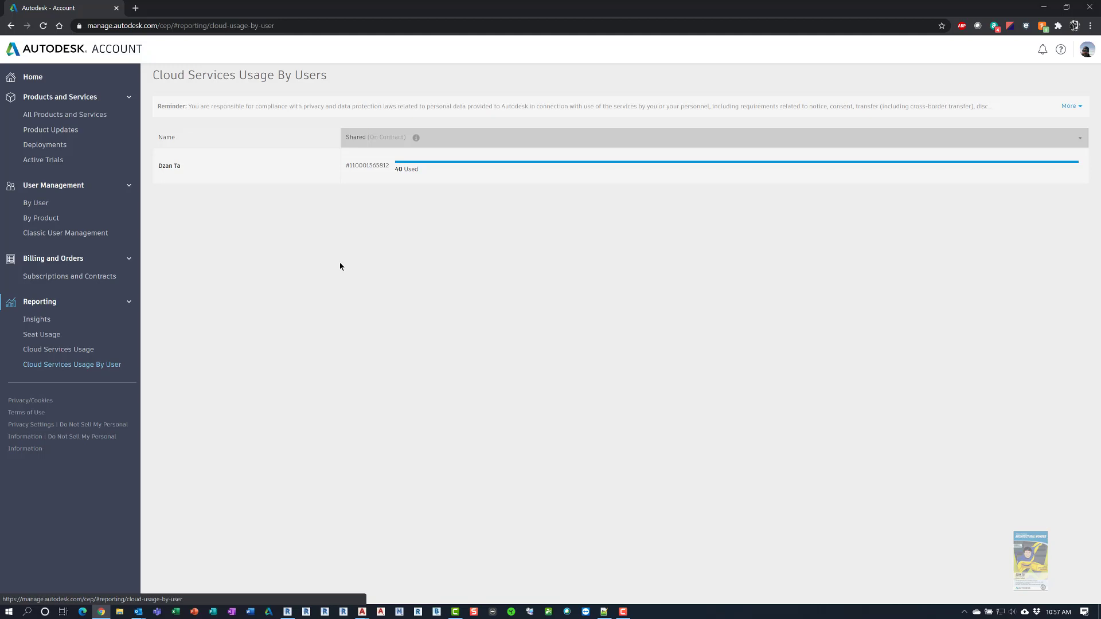
# - In the list of all products and services, expand the details of the 20-seat multi-user AutoCAD subscription
pyautogui.click(77, 117)
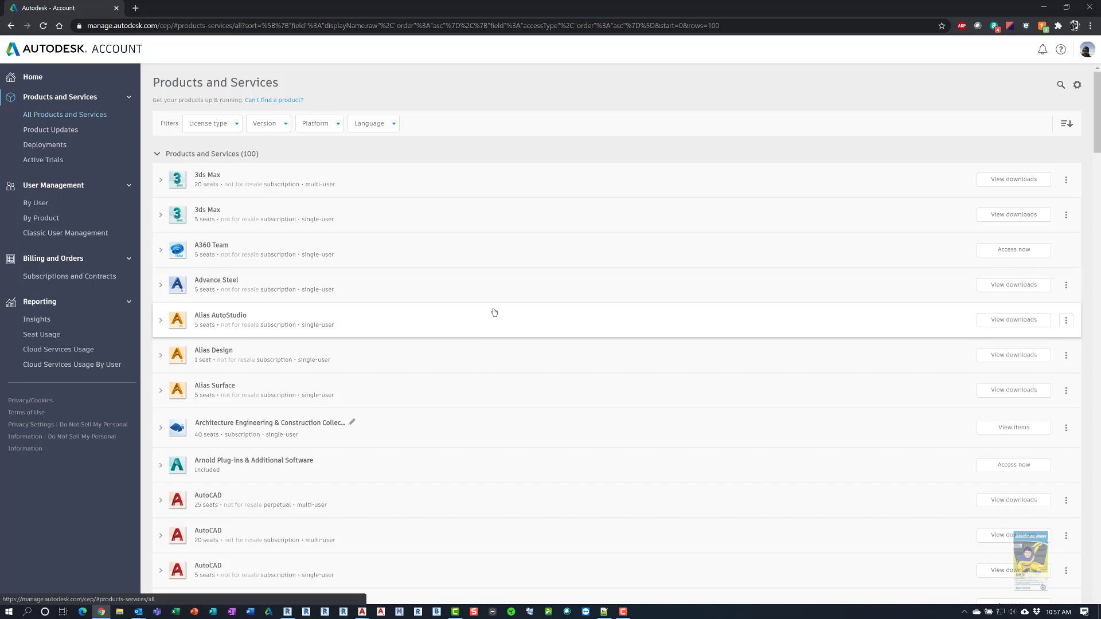
pyautogui.scroll(-4, 494, 312)
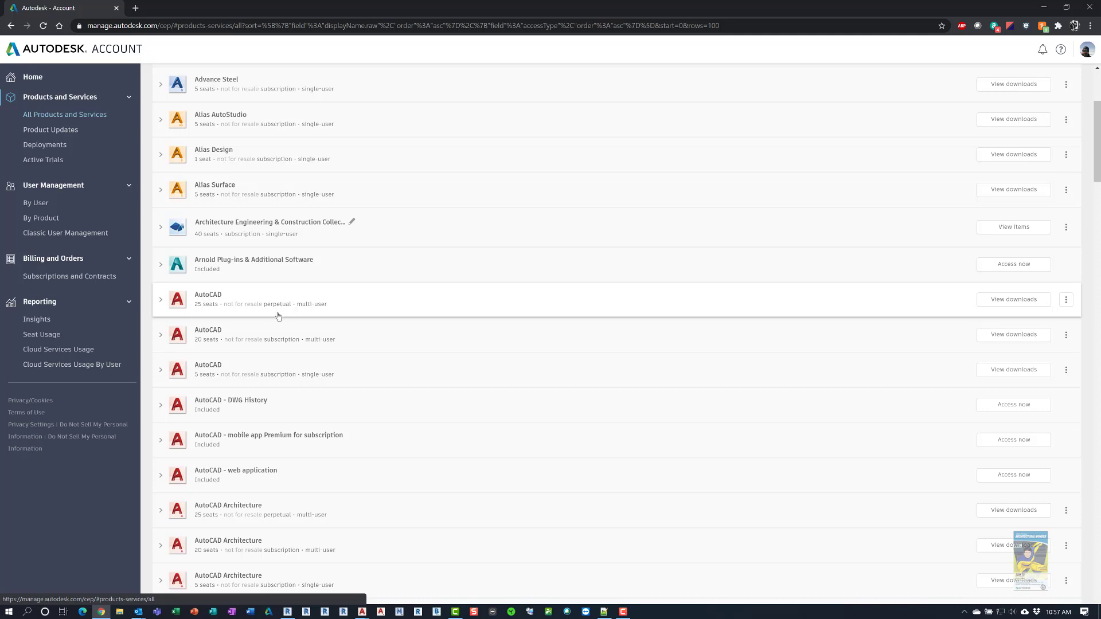
pyautogui.click(161, 338)
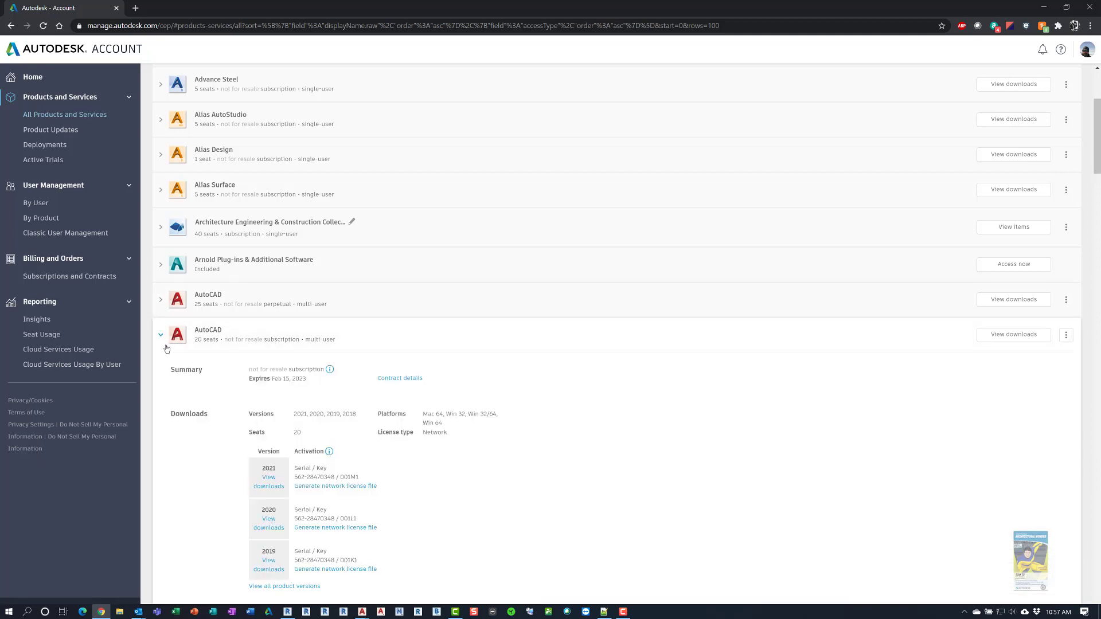
pyautogui.scroll(-2, 206, 313)
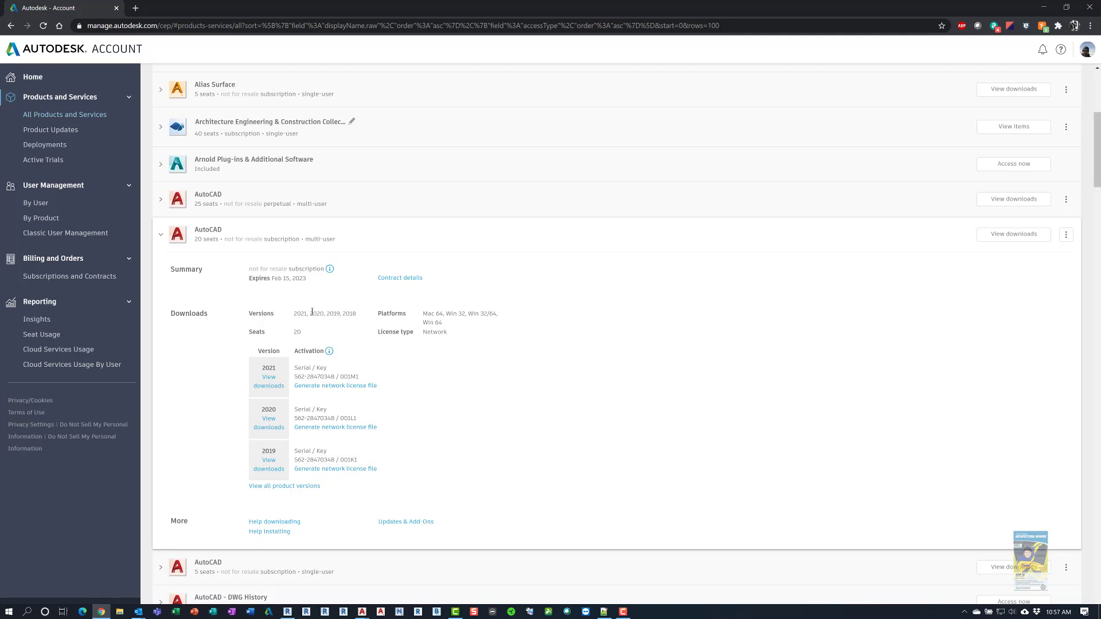
pyautogui.scroll(-1, 256, 324)
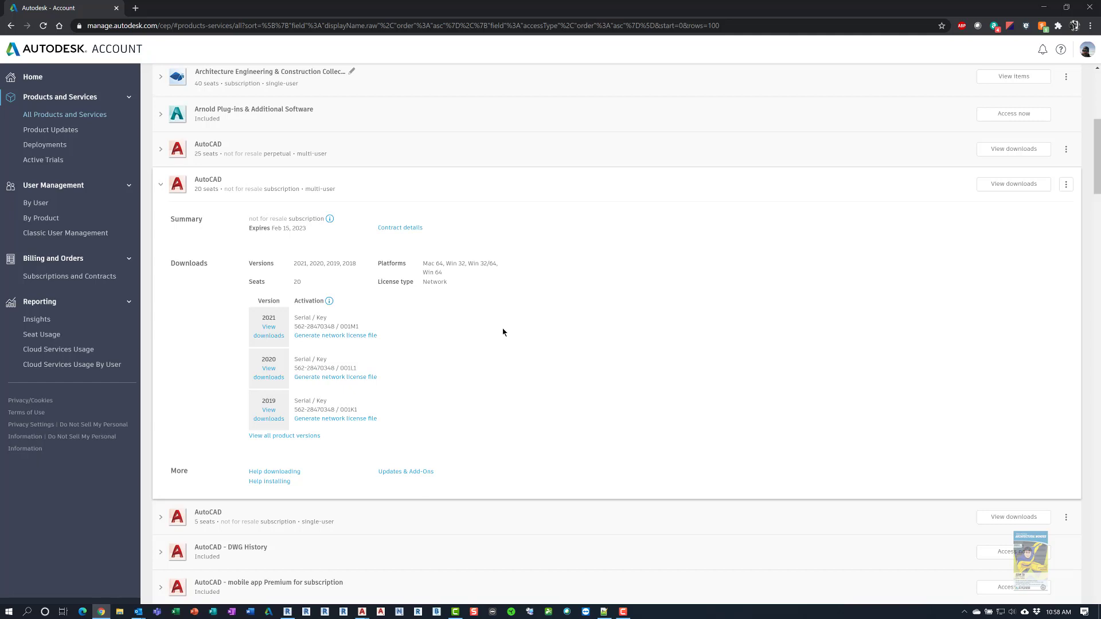
# - View the AutoCAD 2021 downloads with the available versions, platforms and download methods
pyautogui.click(270, 336)
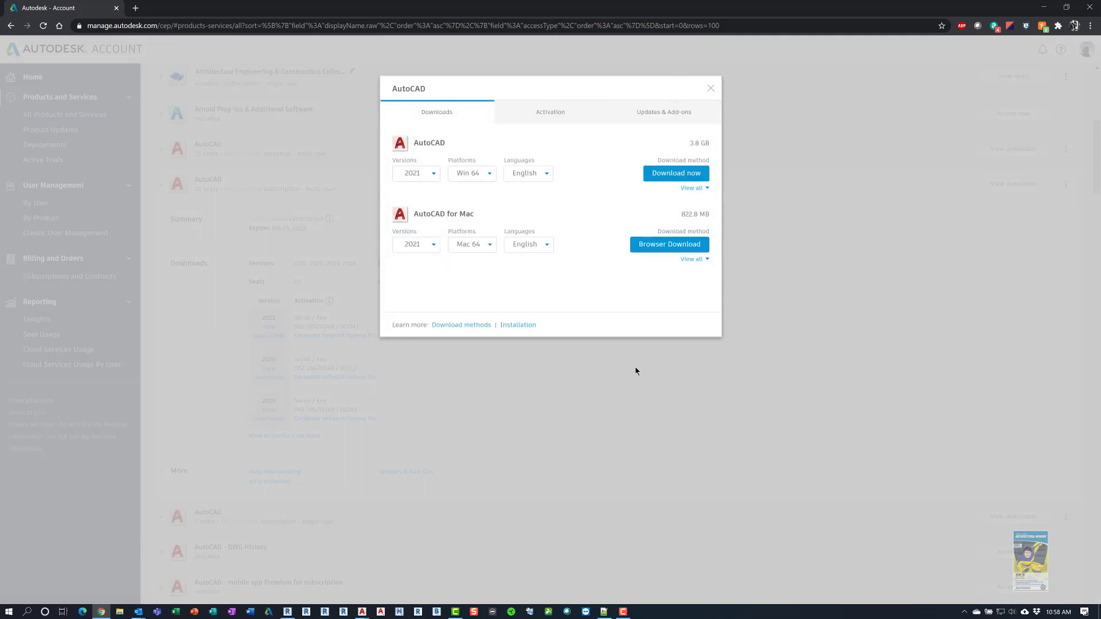
pyautogui.click(437, 176)
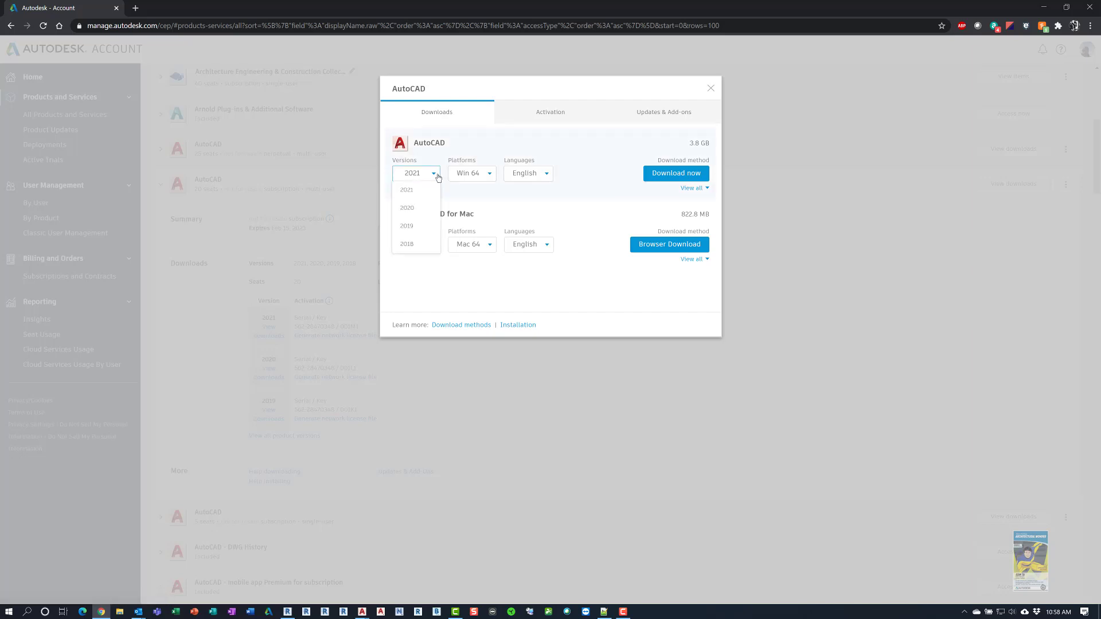
pyautogui.click(487, 173)
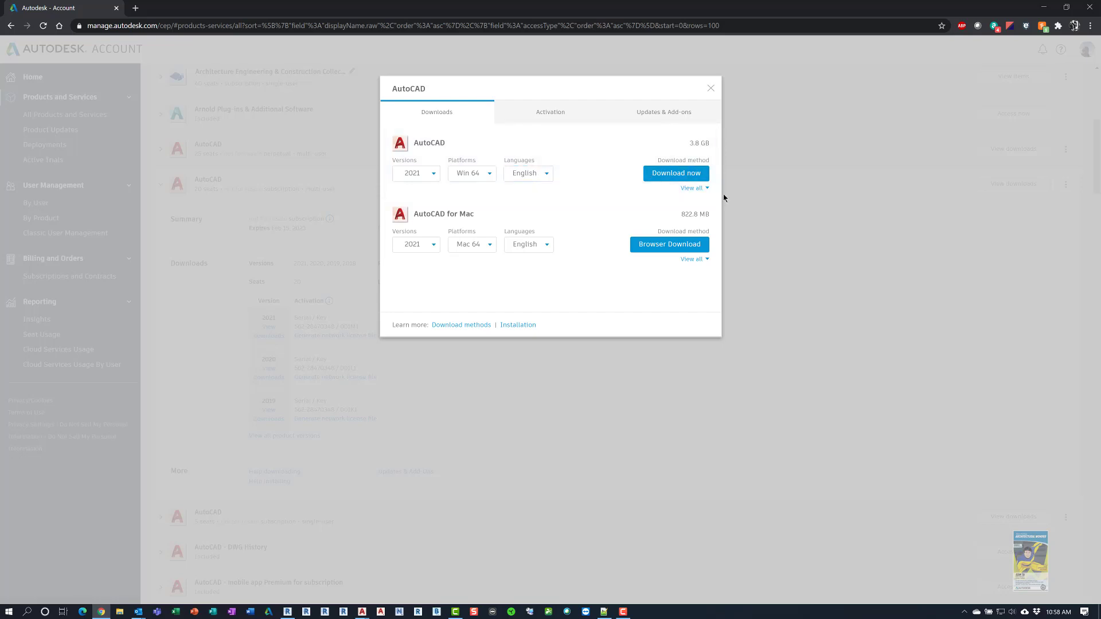
pyautogui.click(693, 189)
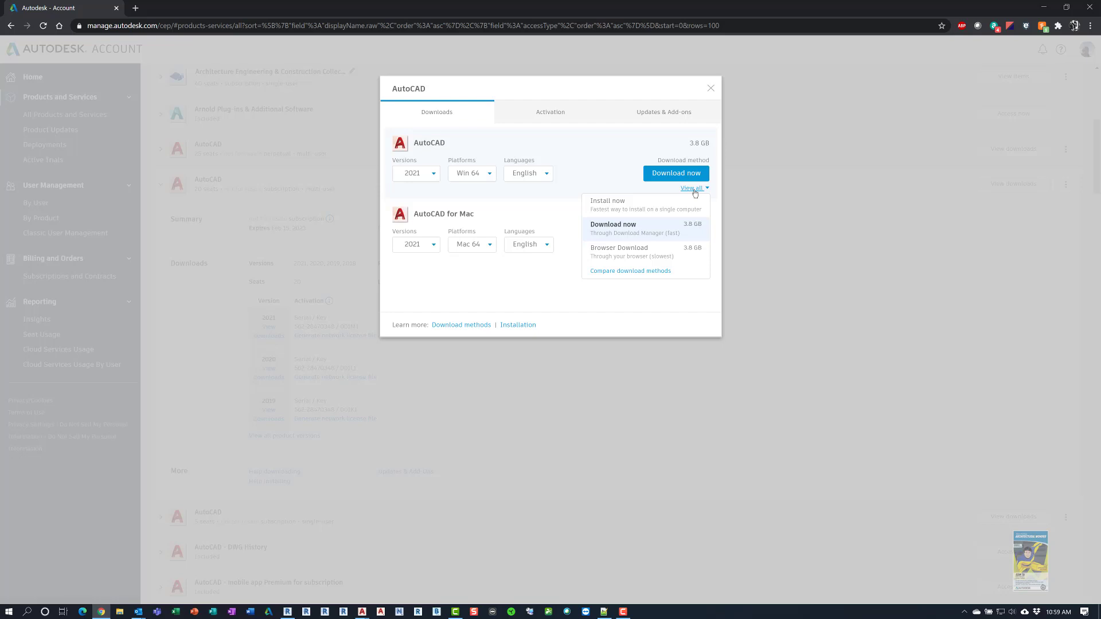
# - View AutoCAD's activation details and its updates and add-ons, and close the product window
pyautogui.click(544, 119)
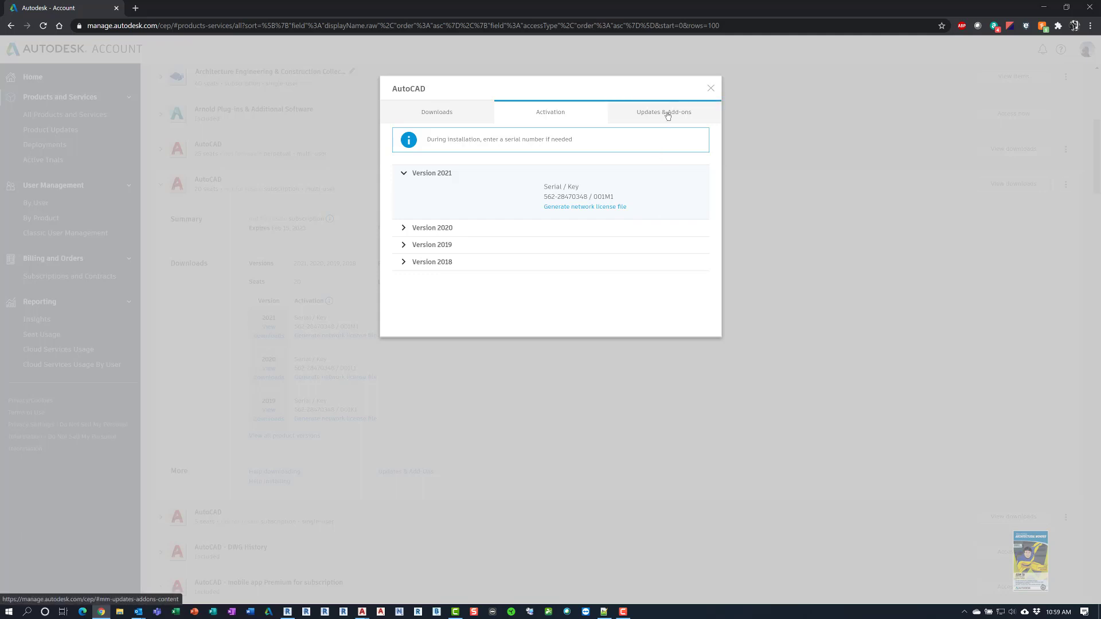
pyautogui.click(667, 115)
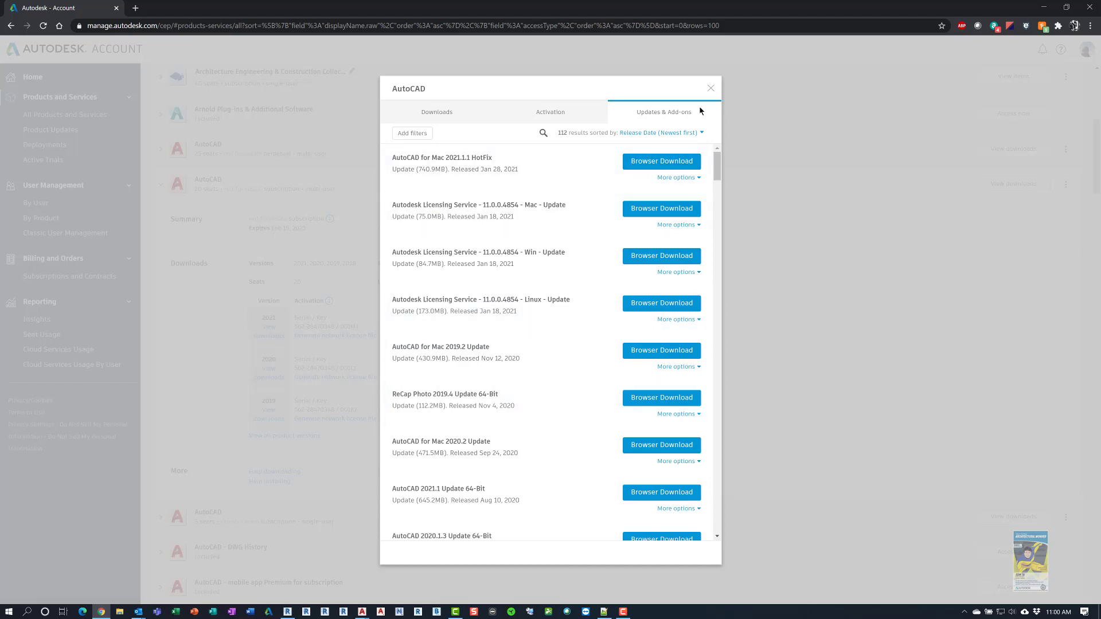
pyautogui.click(711, 88)
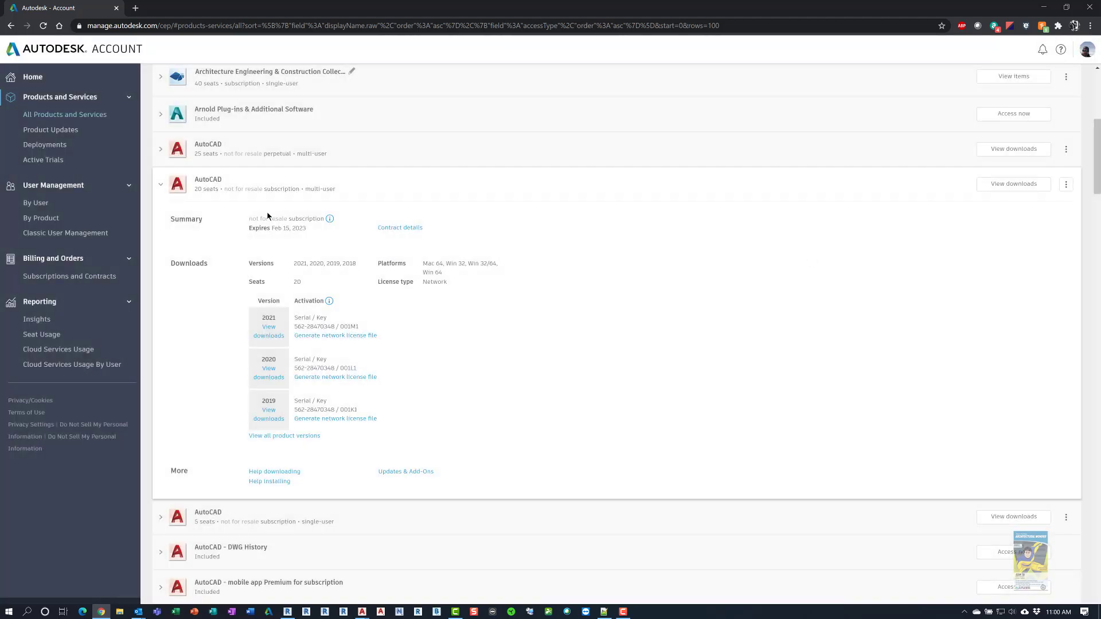
# - View the contract details of the multi-user AutoCAD subscription, return to the product list and collapse the subscription
pyautogui.click(405, 229)
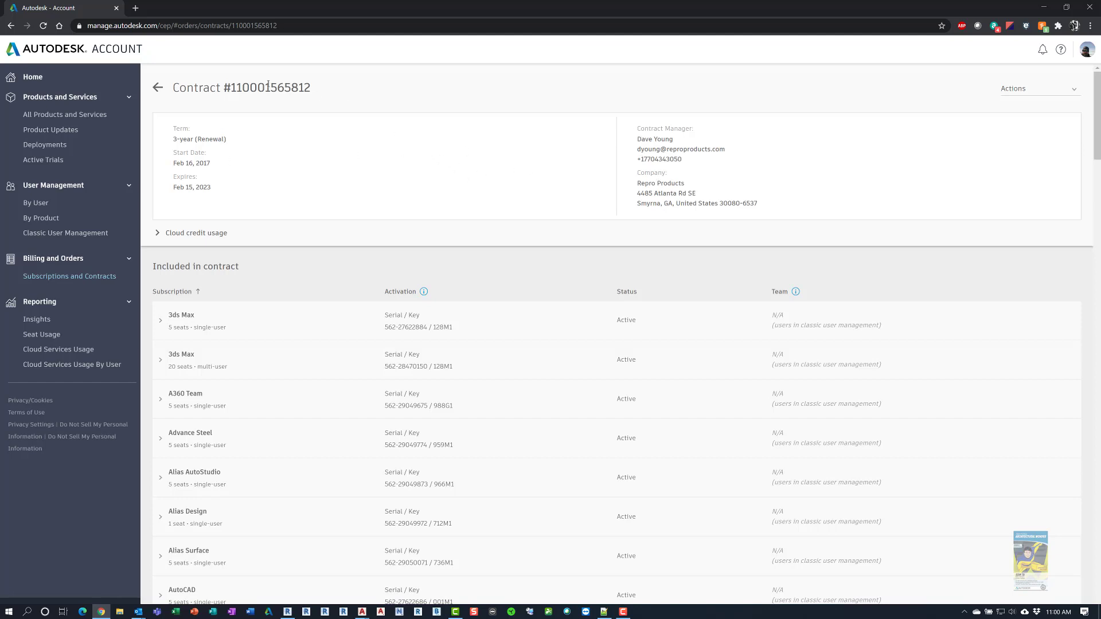
pyautogui.click(159, 90)
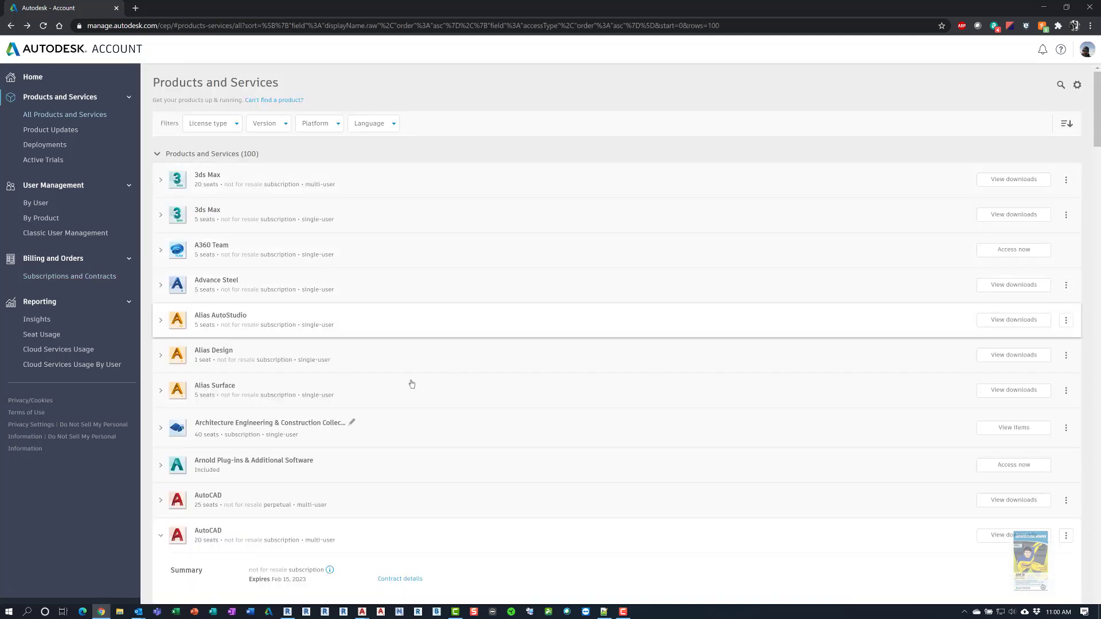
pyautogui.click(162, 542)
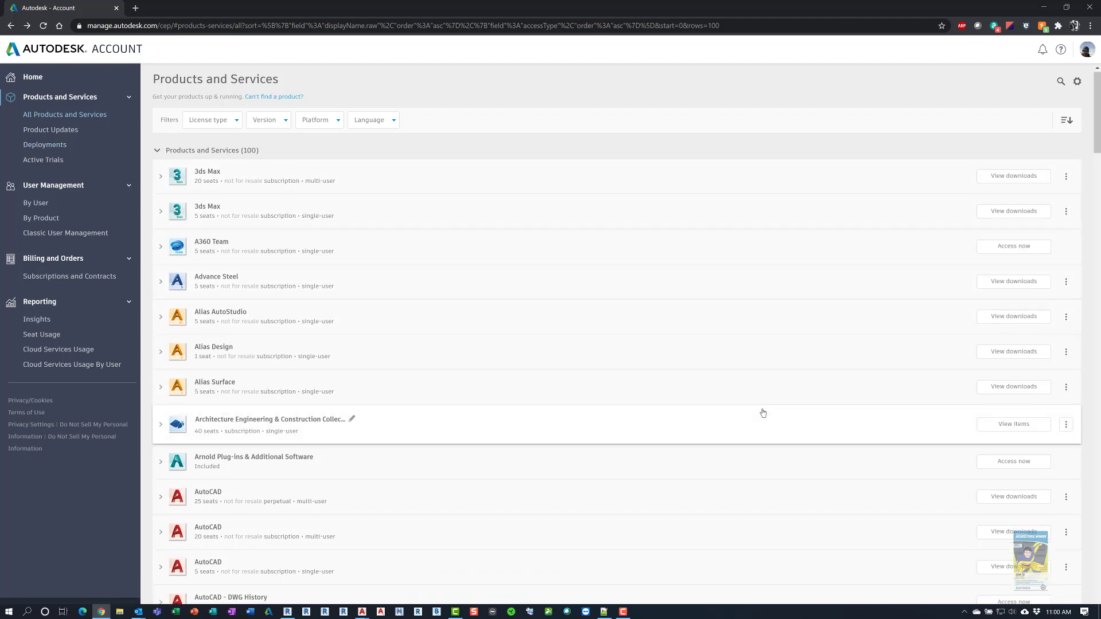
# - Set the default download method to Browser Download in the download preferences and save it
pyautogui.scroll(-4, 757, 402)
pyautogui.scroll(5, 749, 388)
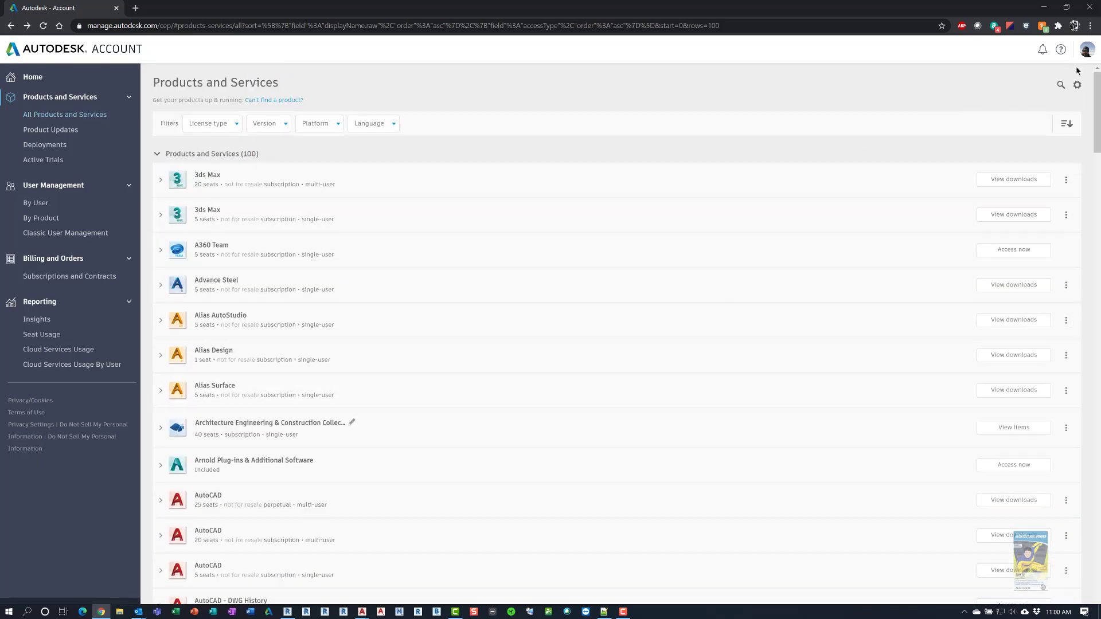
pyautogui.click(1077, 86)
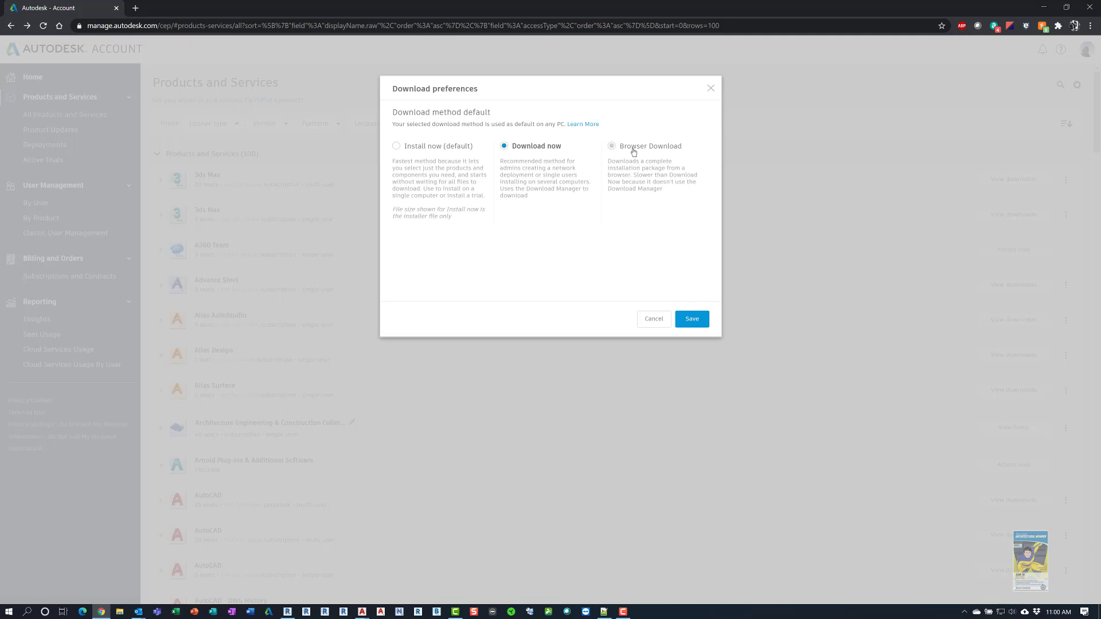
pyautogui.click(633, 152)
pyautogui.click(690, 319)
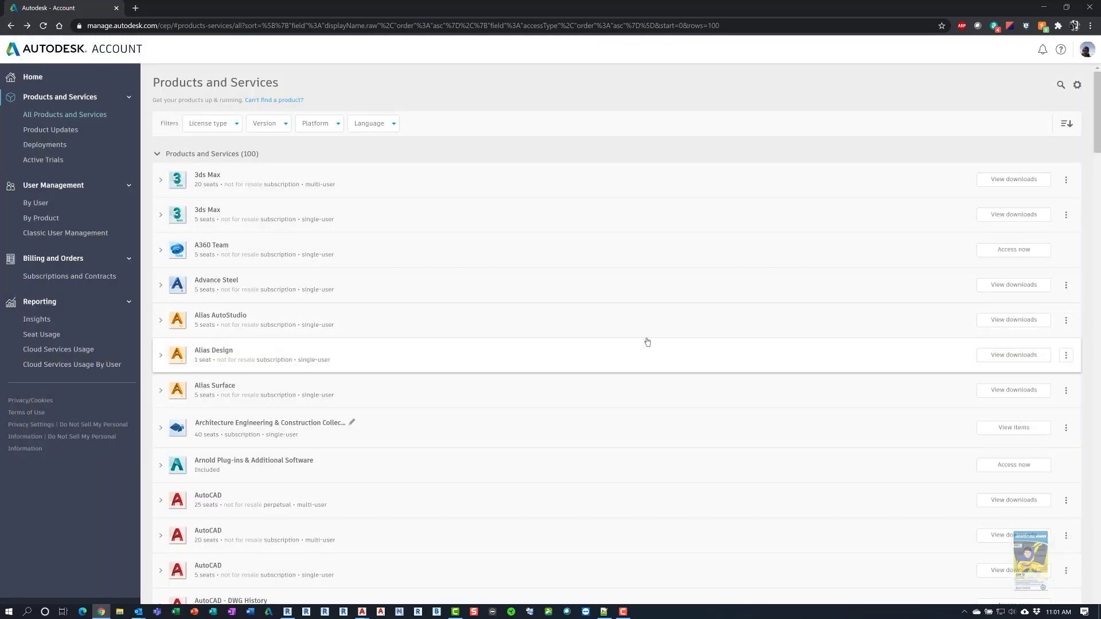
# - Check the download methods offered for 3ds Max 2021 in the 5-seat single-user subscription and collapse its details
pyautogui.click(163, 255)
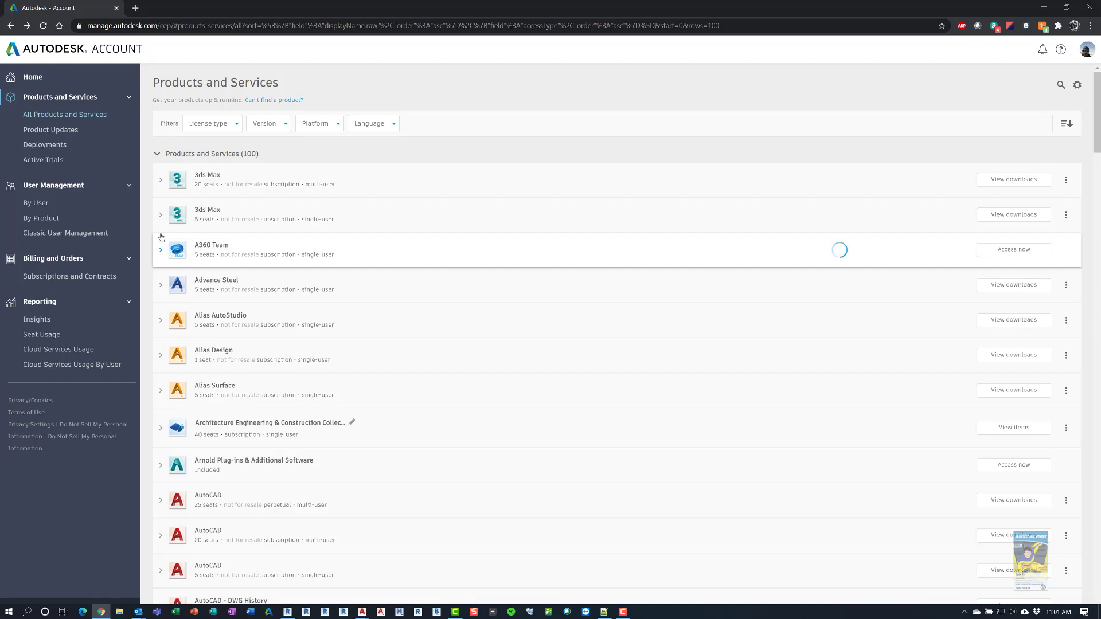
pyautogui.click(161, 221)
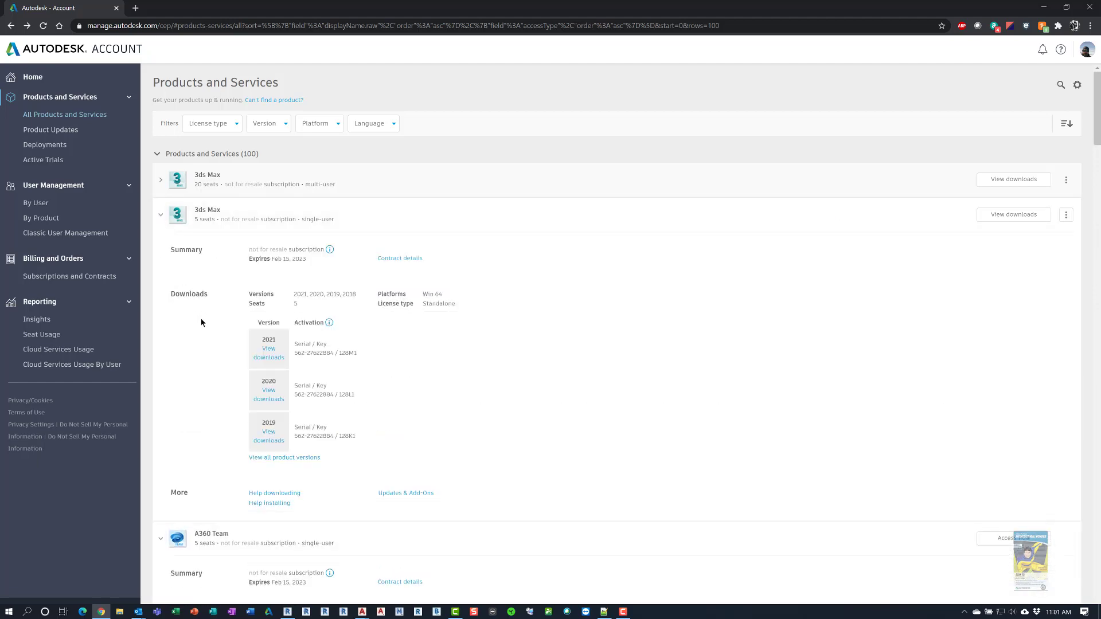
pyautogui.click(269, 352)
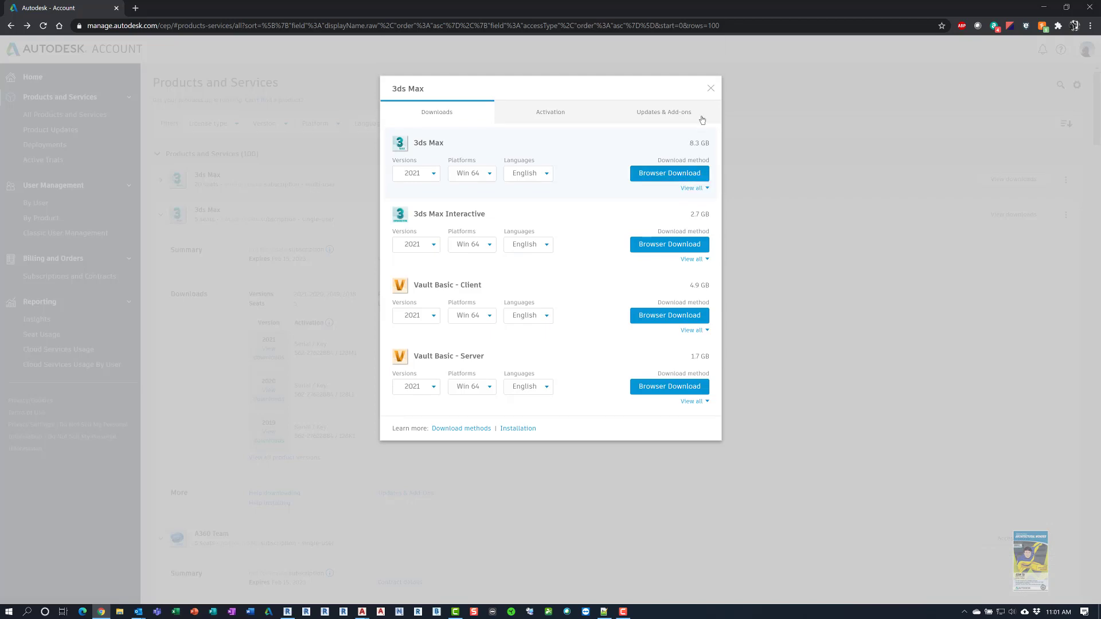
pyautogui.click(710, 88)
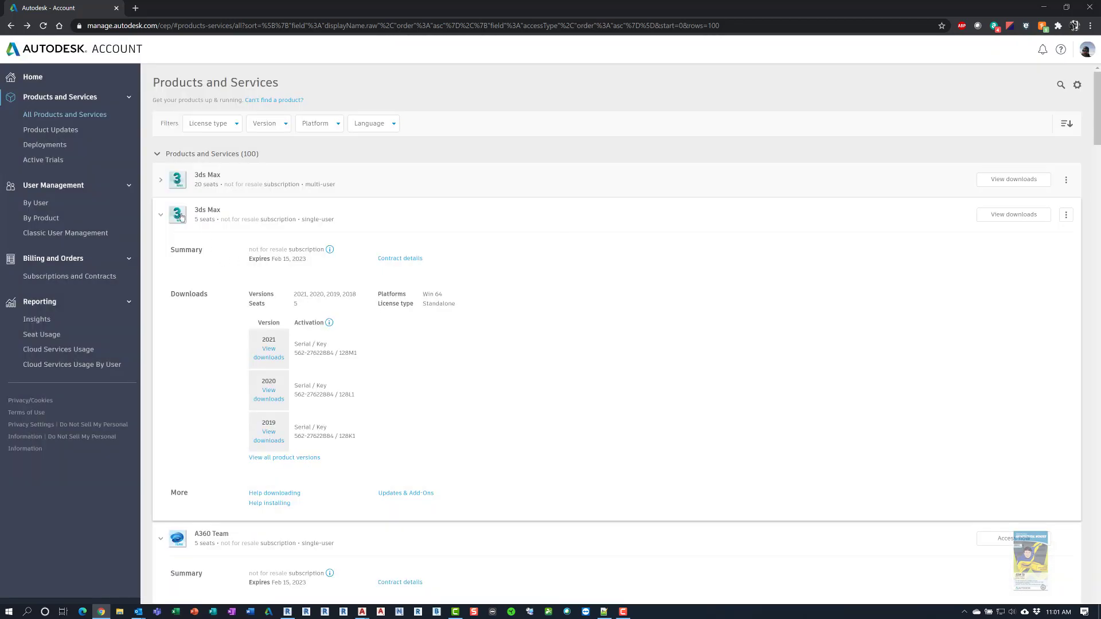
pyautogui.click(161, 216)
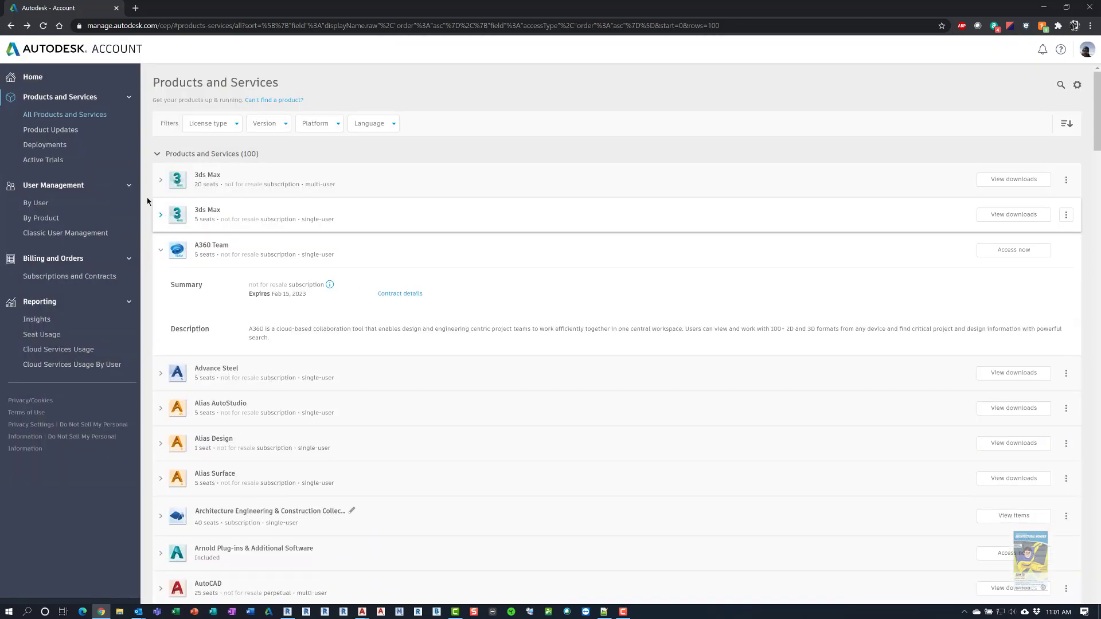
# - From the team selector in user management by user, open the help article on teams, read about creating and renaming teams, and return to the account
pyautogui.click(41, 204)
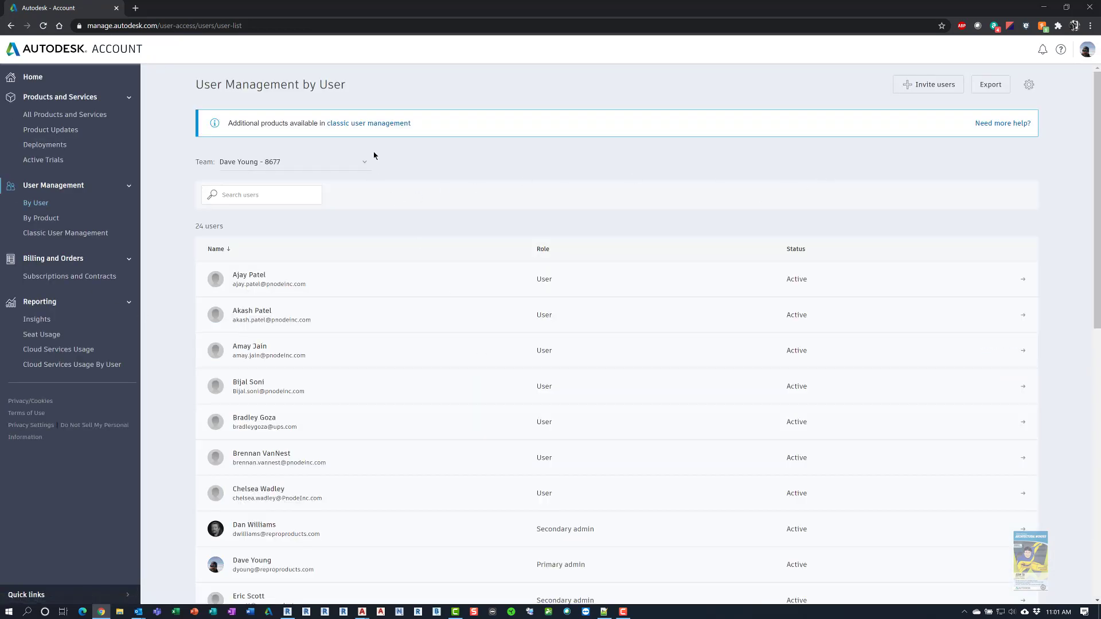
pyautogui.click(365, 166)
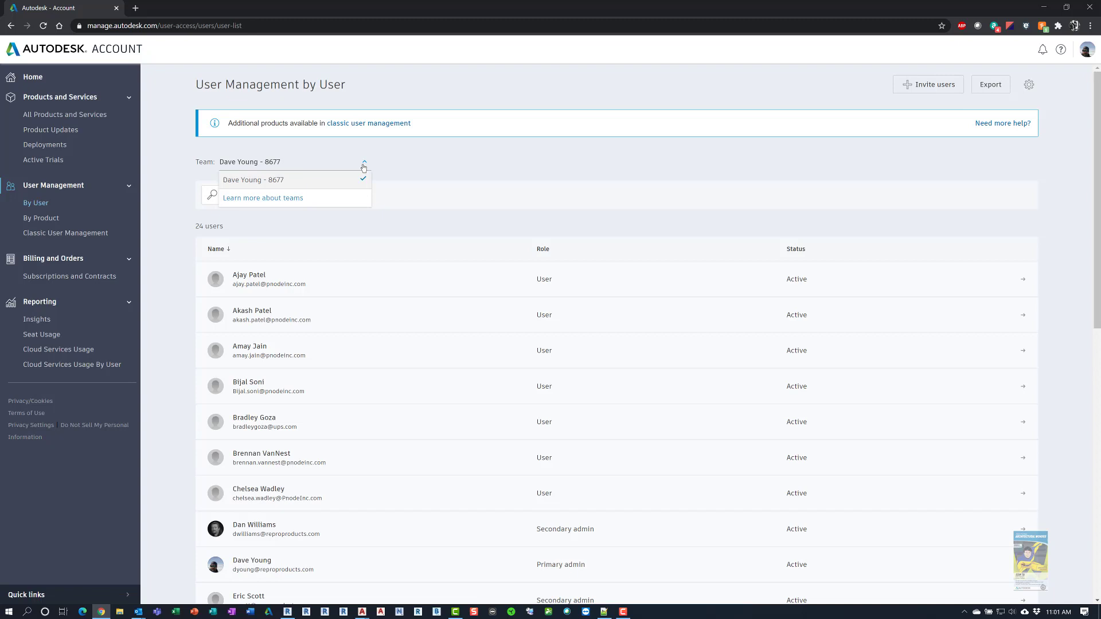
pyautogui.click(293, 199)
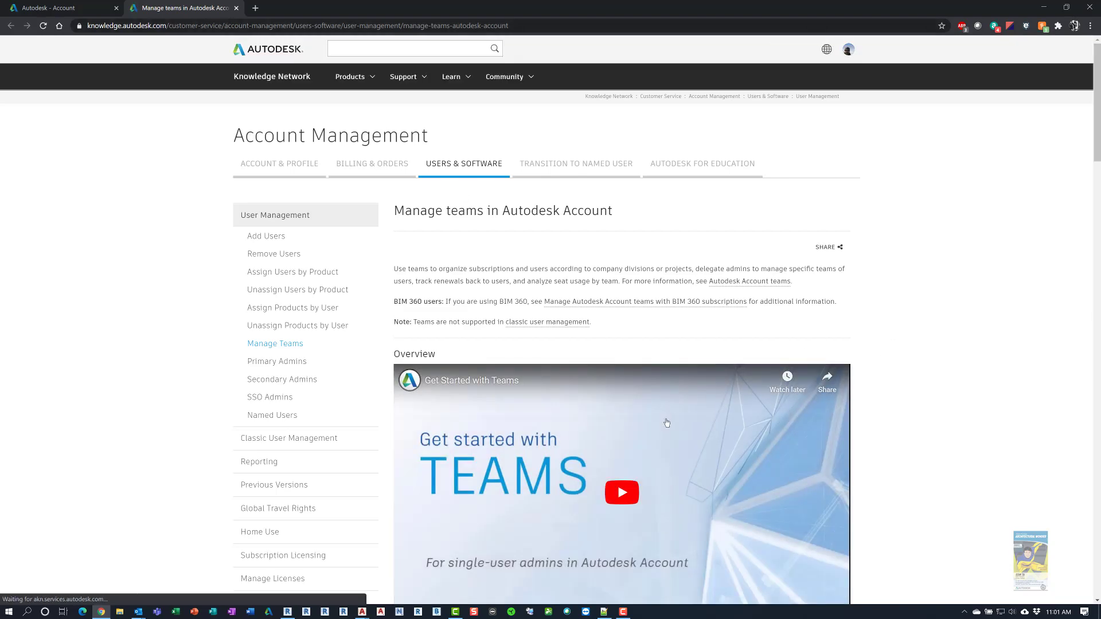
pyautogui.scroll(-3, 680, 424)
pyautogui.scroll(-4, 675, 437)
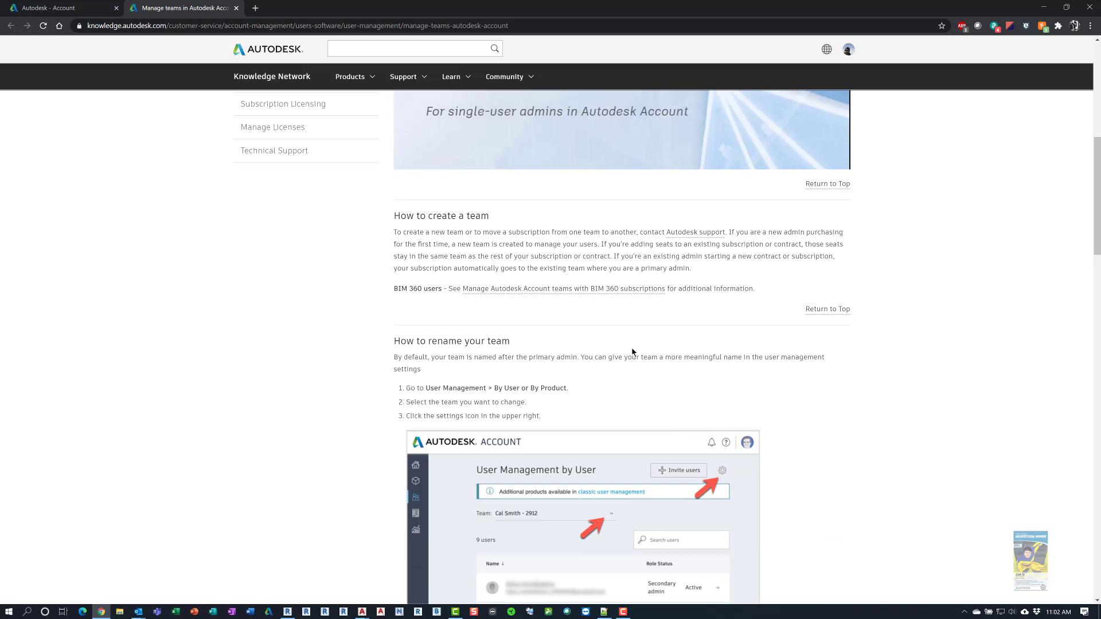
pyautogui.scroll(-1, 633, 353)
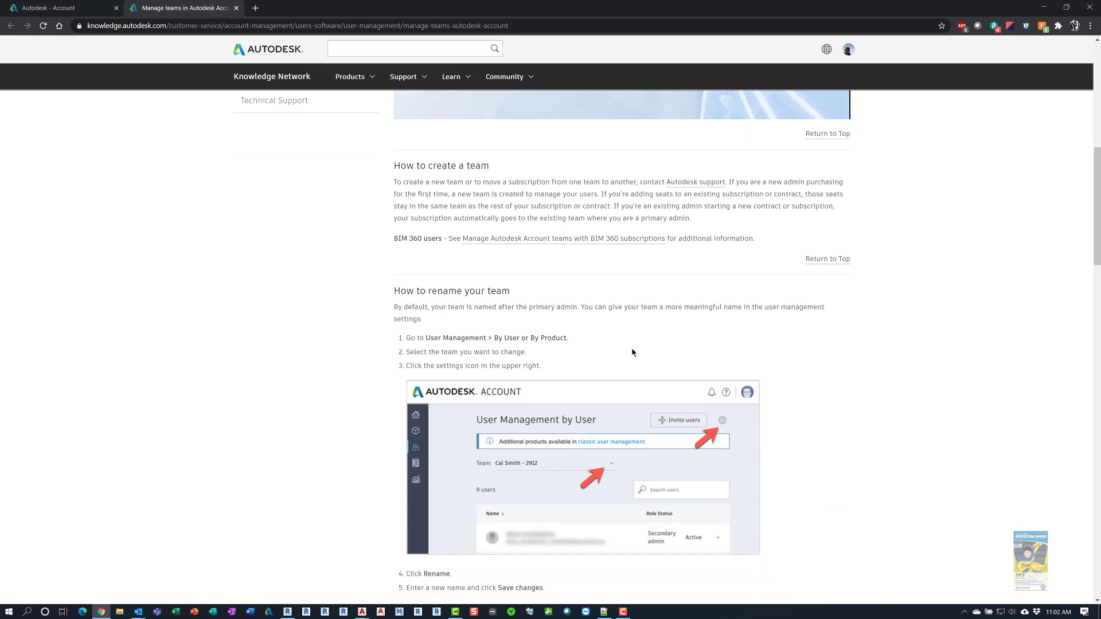
pyautogui.click(77, 8)
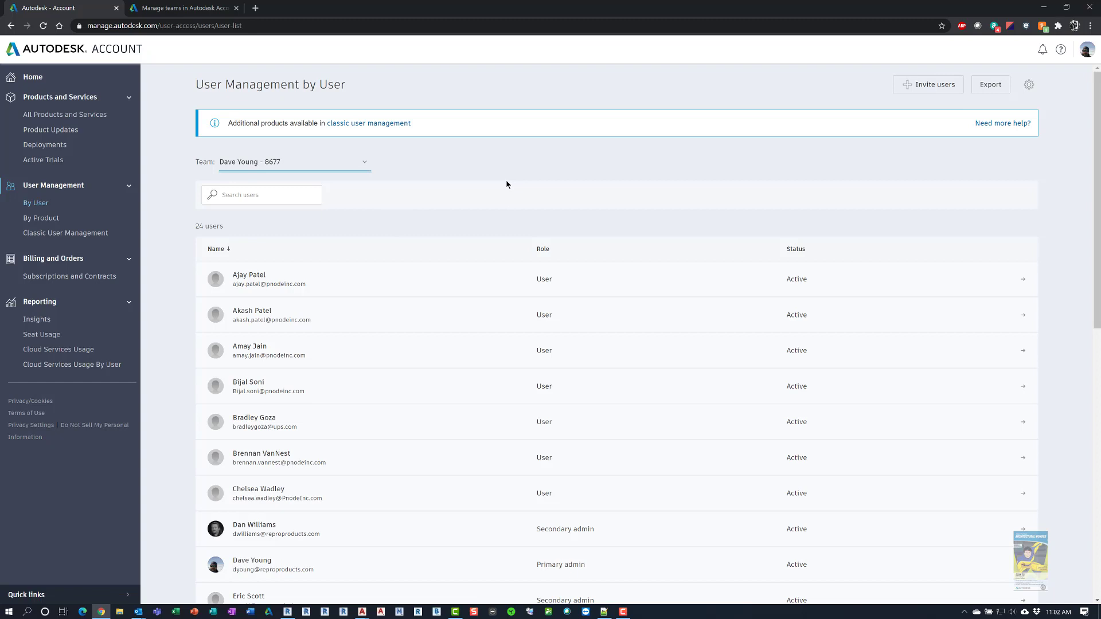
# - Review the single, multiple and CSV import options for inviting users to the team, and cancel the invitation
pyautogui.click(924, 90)
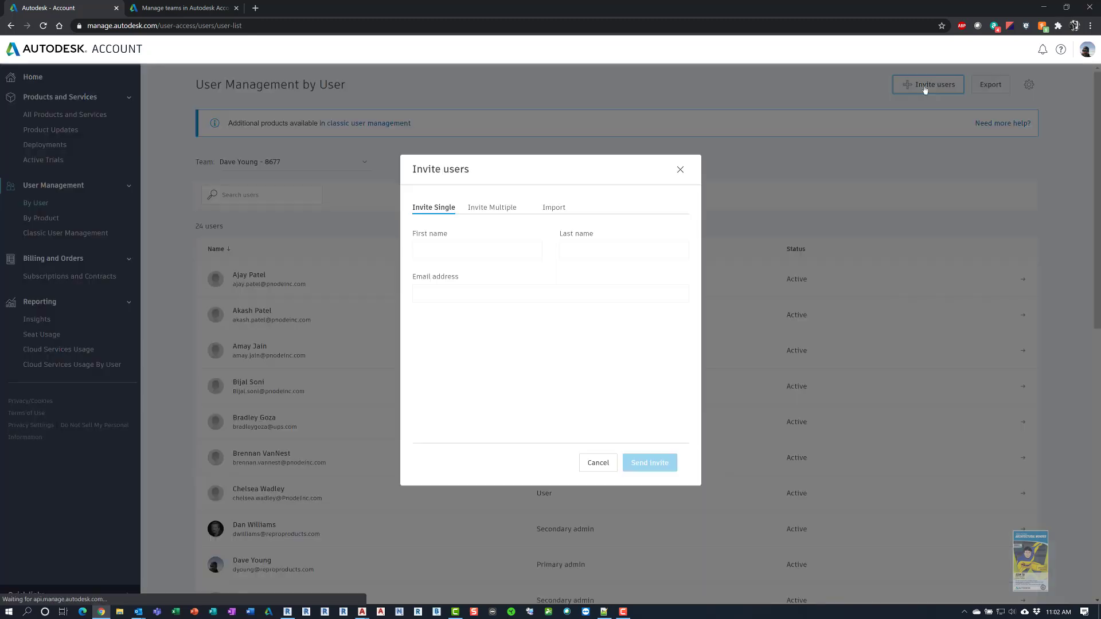
pyautogui.click(490, 249)
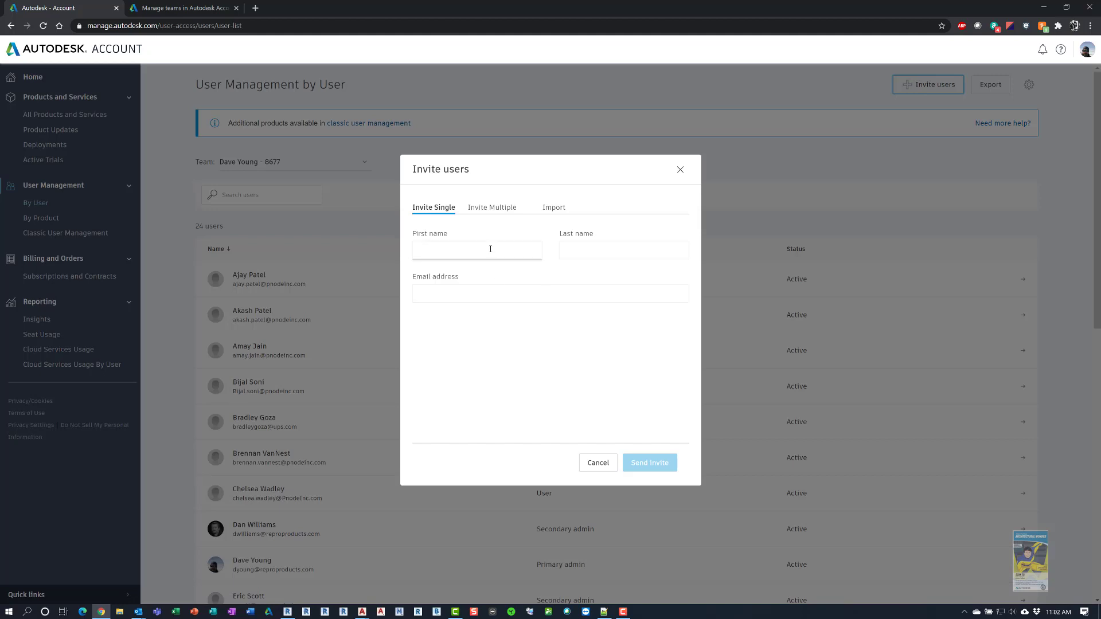
pyautogui.click(480, 289)
pyautogui.click(493, 210)
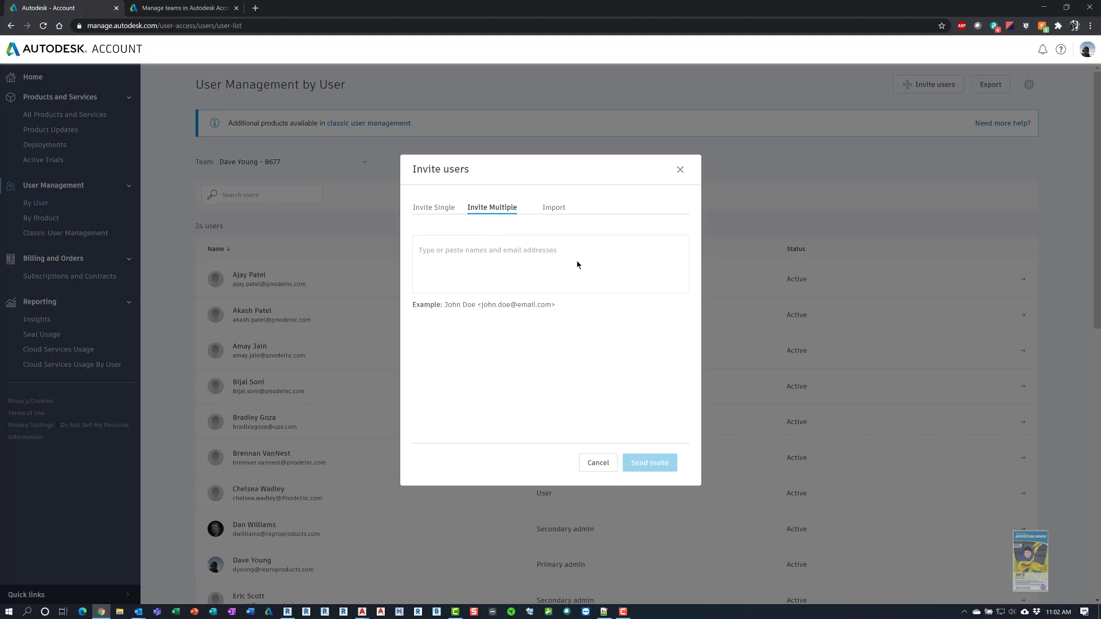
pyautogui.click(548, 210)
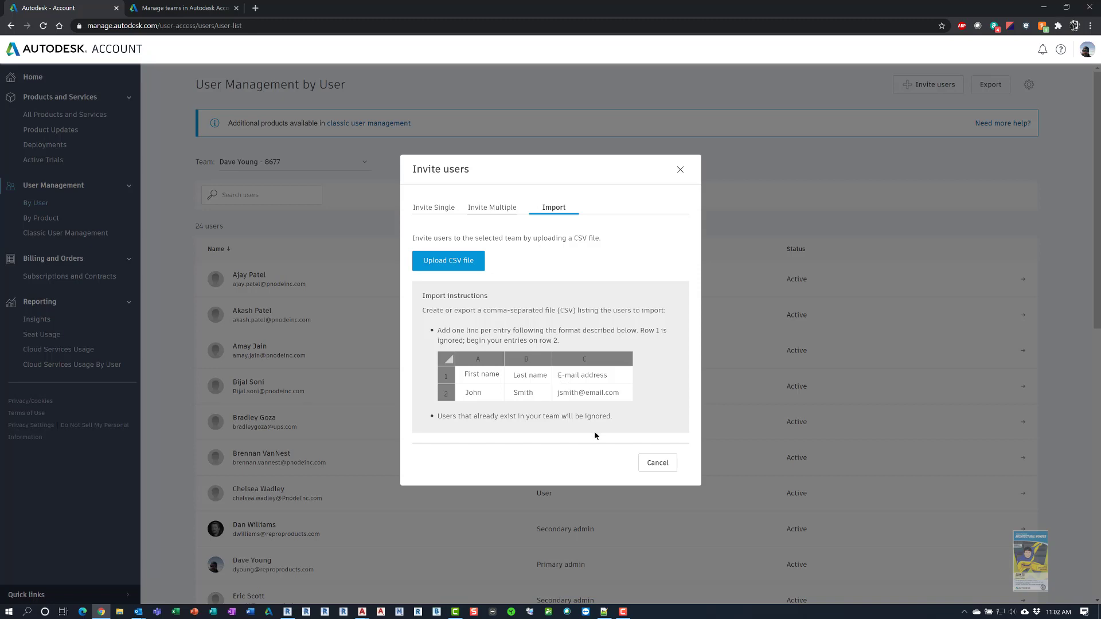
pyautogui.click(658, 462)
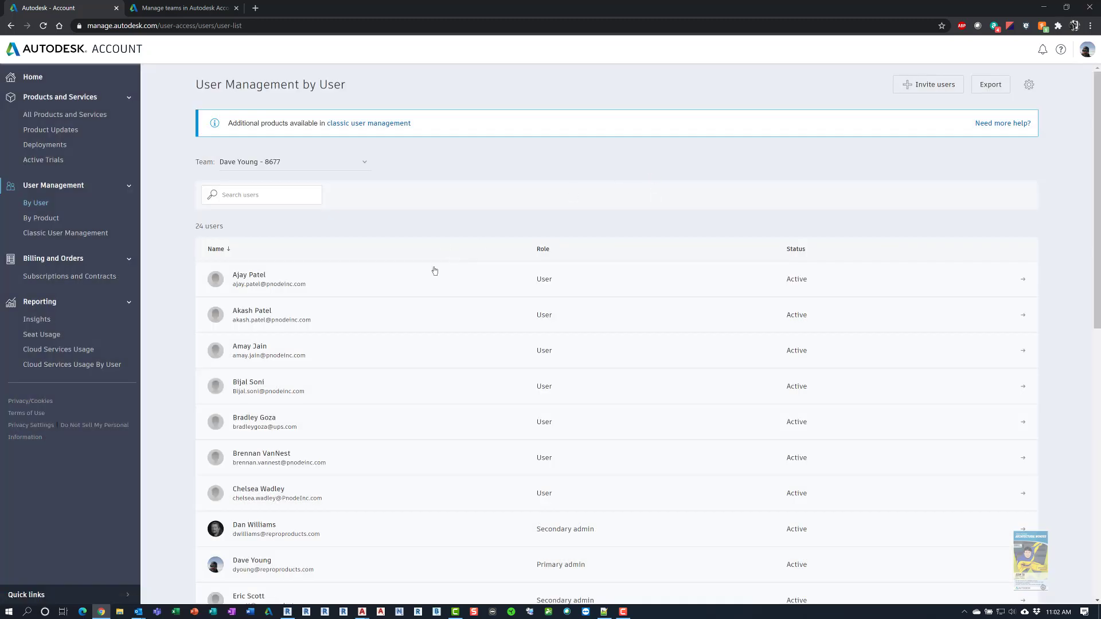
# - Look through the team's user list, view the sixth user's role and product access details, and return to the list
pyautogui.scroll(-2, 337, 309)
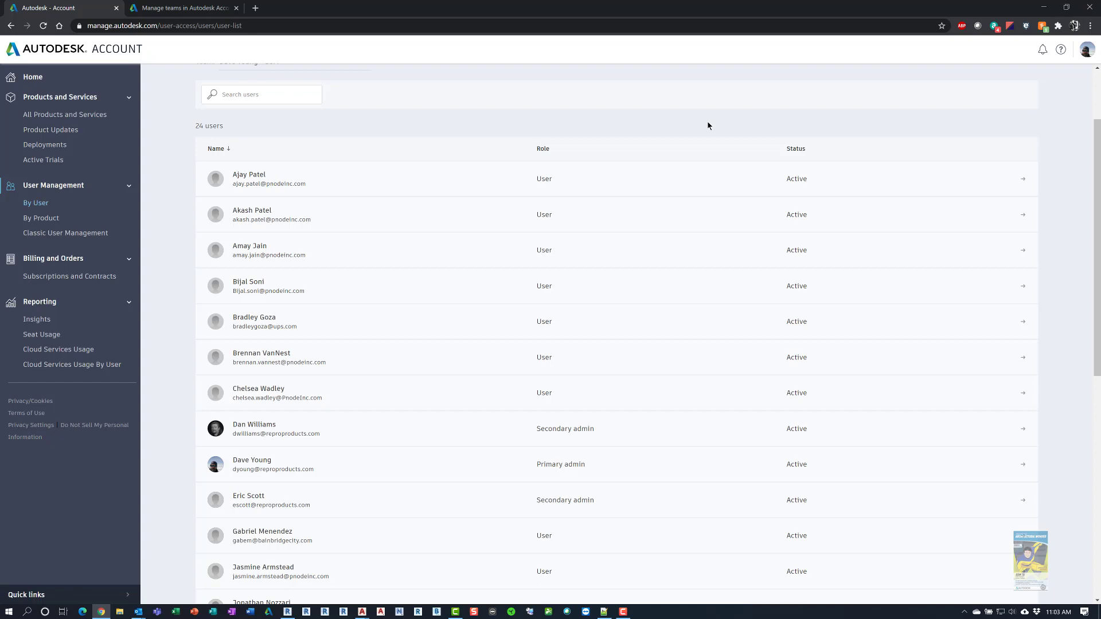
pyautogui.click(803, 191)
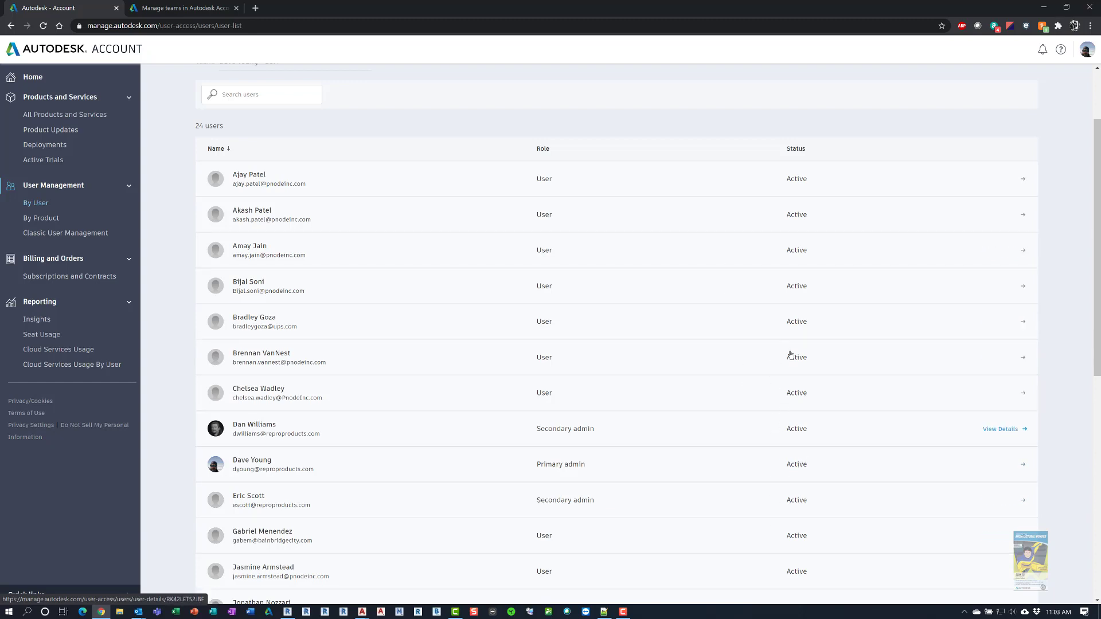
pyautogui.click(992, 359)
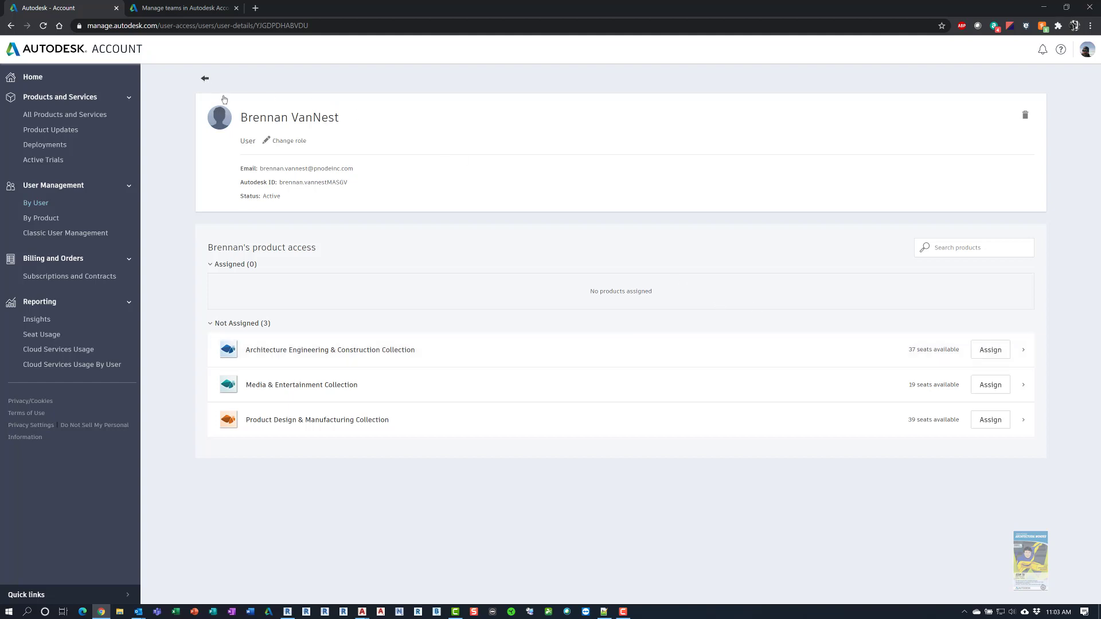
pyautogui.click(205, 78)
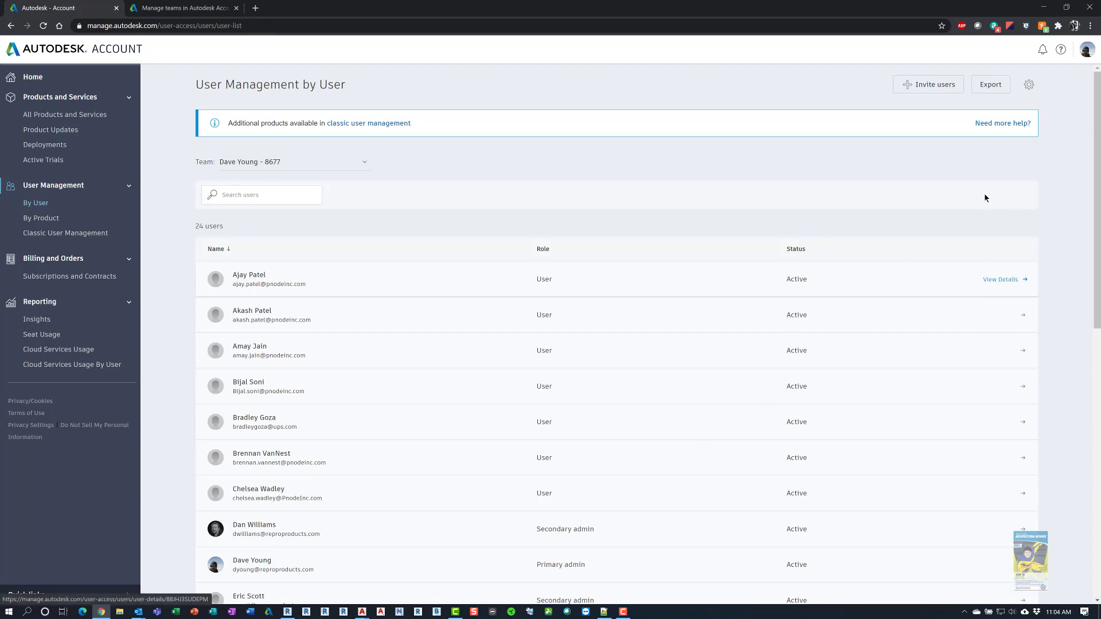
# - Open the account data export options, check the available file formats, and return to user management by user
pyautogui.click(990, 85)
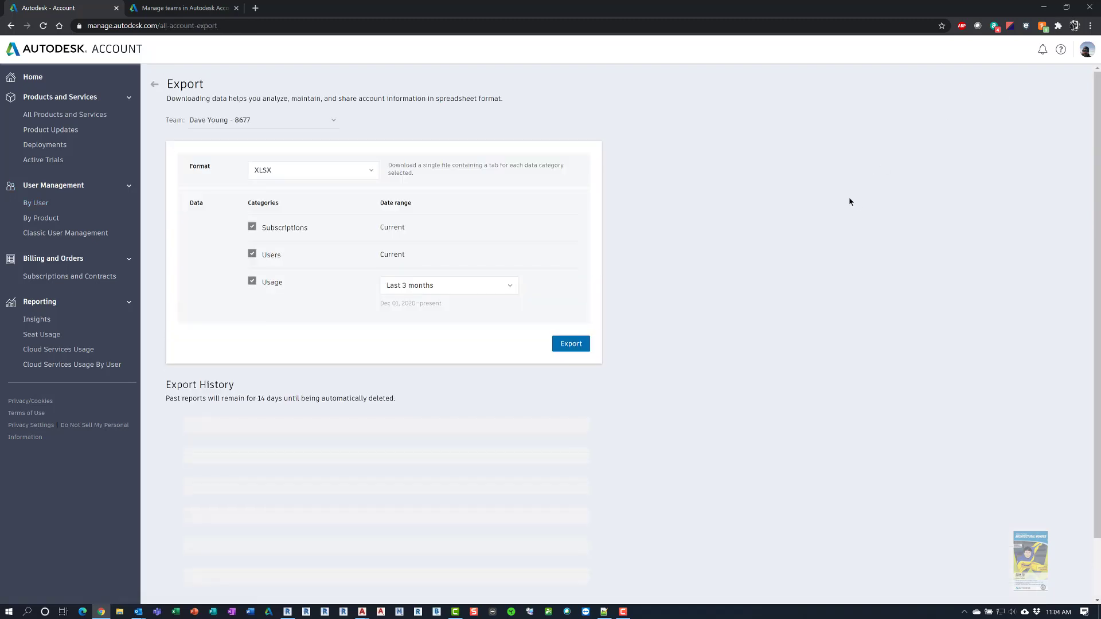
pyautogui.click(290, 179)
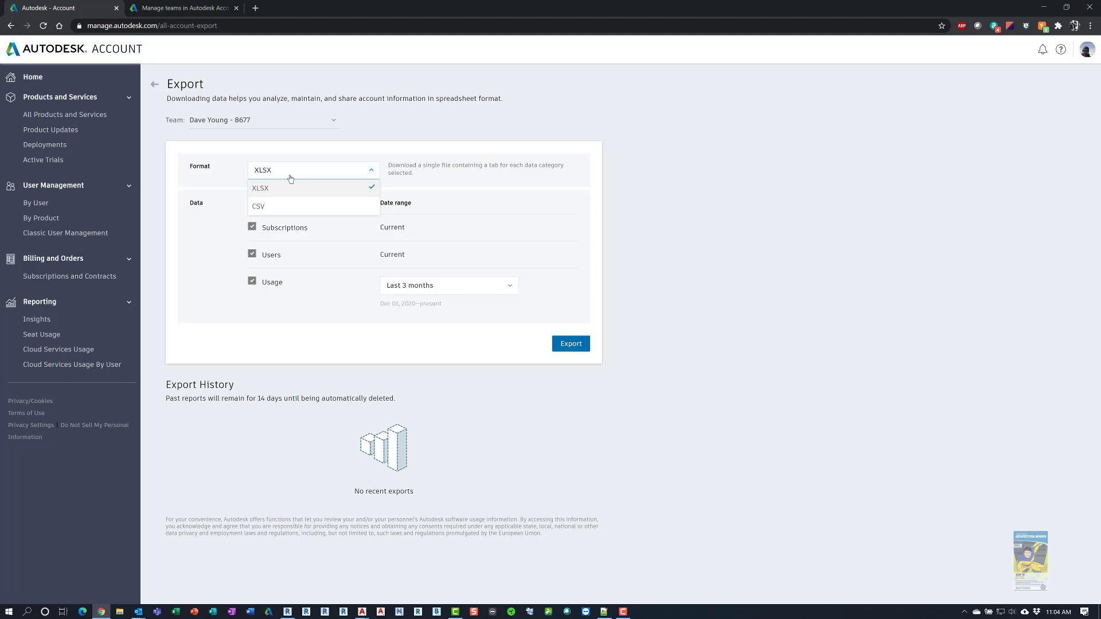
pyautogui.click(291, 179)
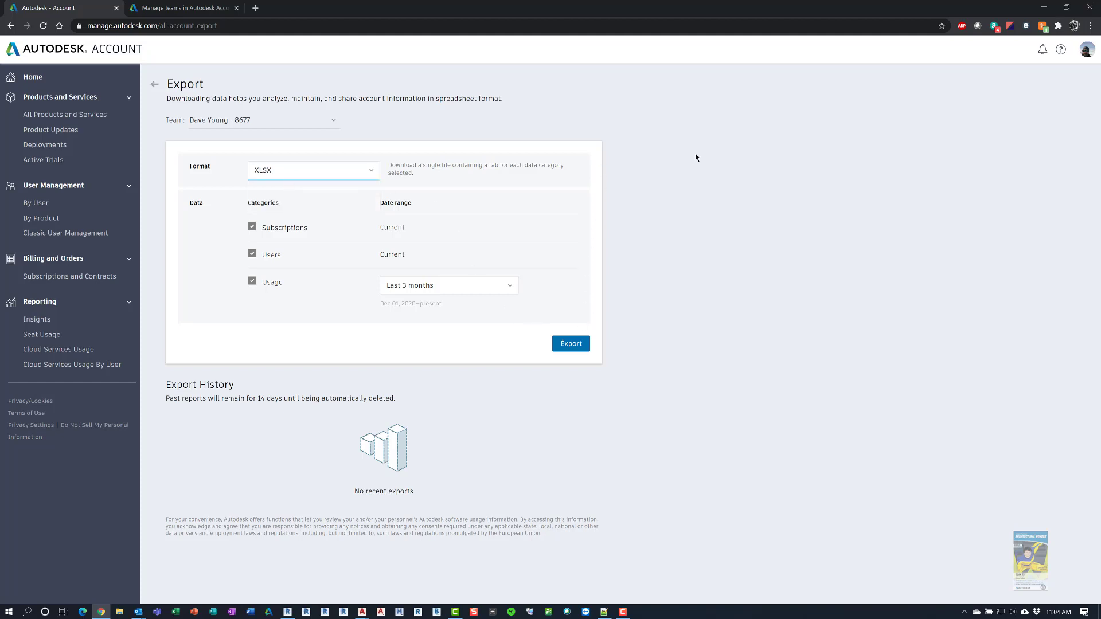
pyautogui.click(154, 84)
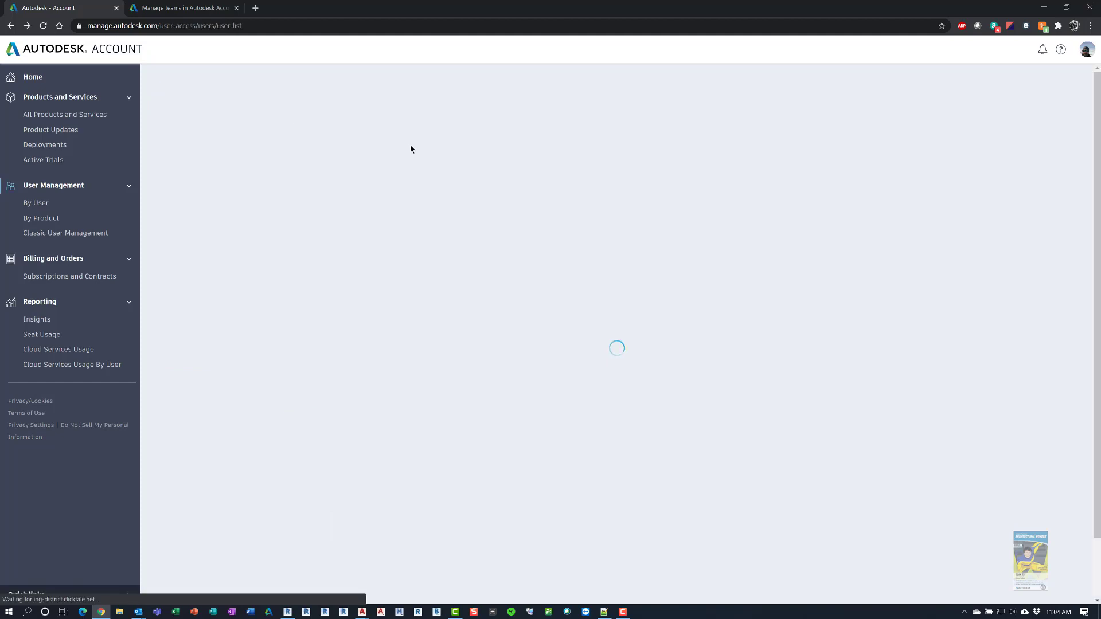
pyautogui.click(41, 205)
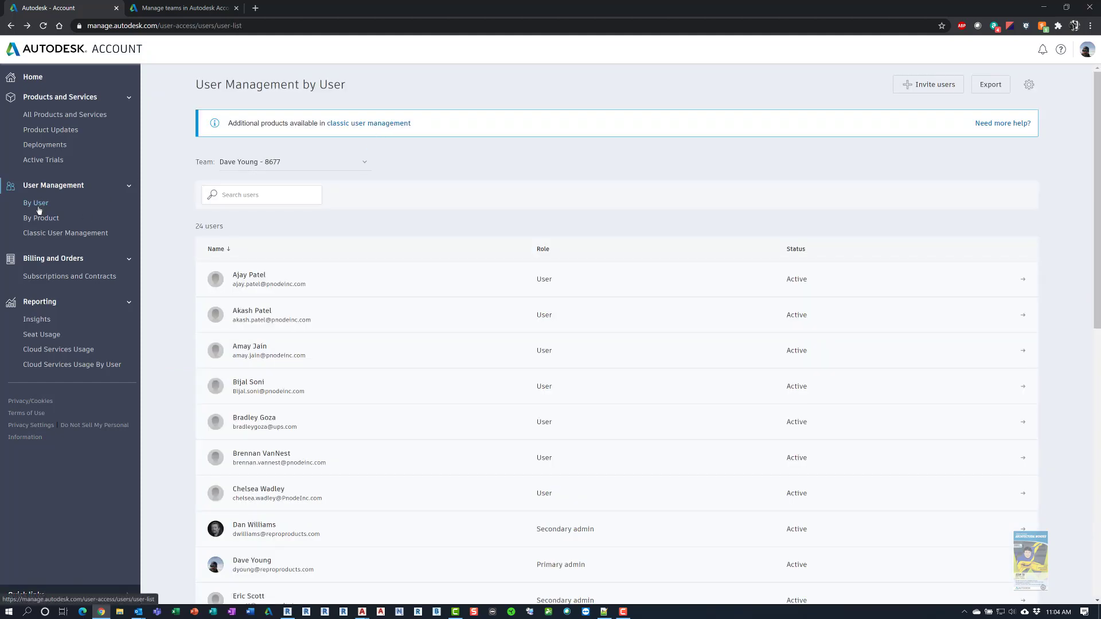
# - In user management by product, view the Architecture Engineering & Construction Collection's seats and assigned users, and return to the product list
pyautogui.click(41, 220)
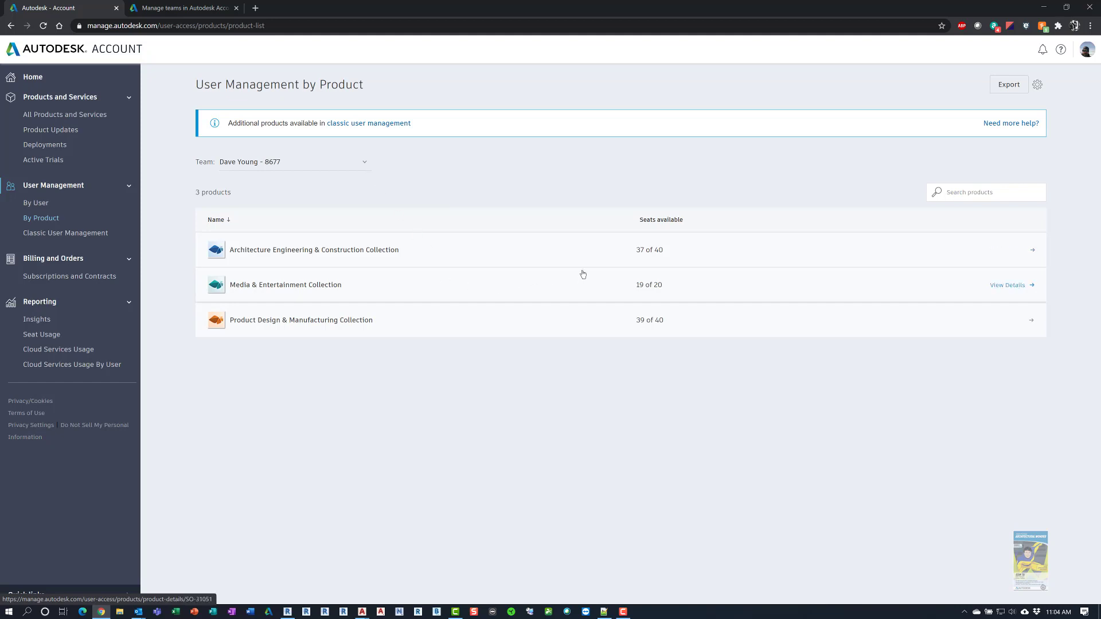
pyautogui.click(1011, 250)
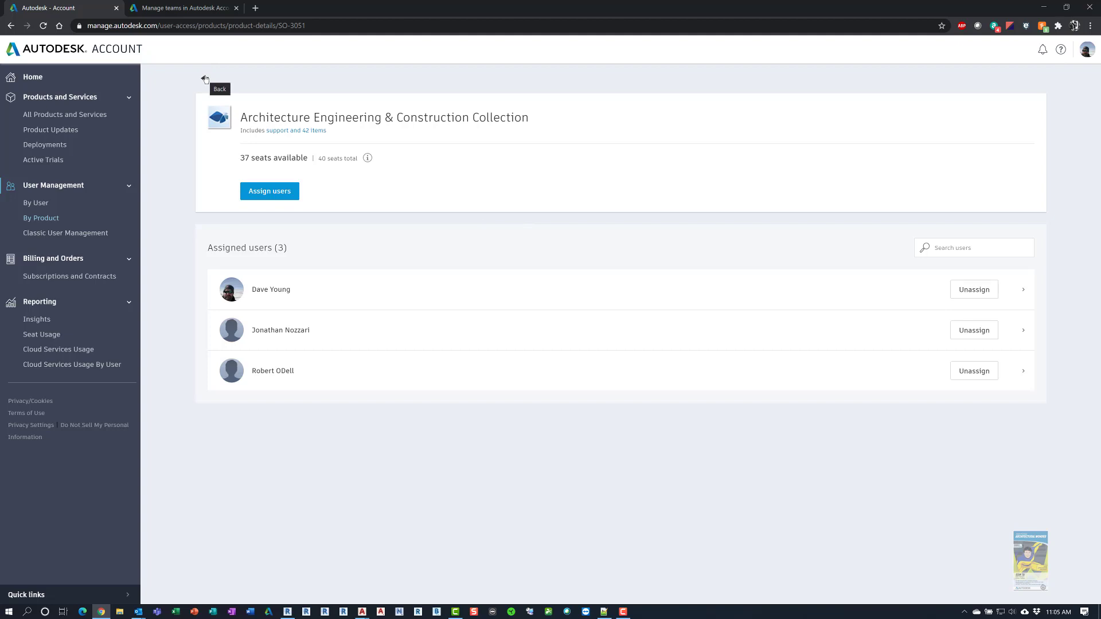
pyautogui.click(204, 79)
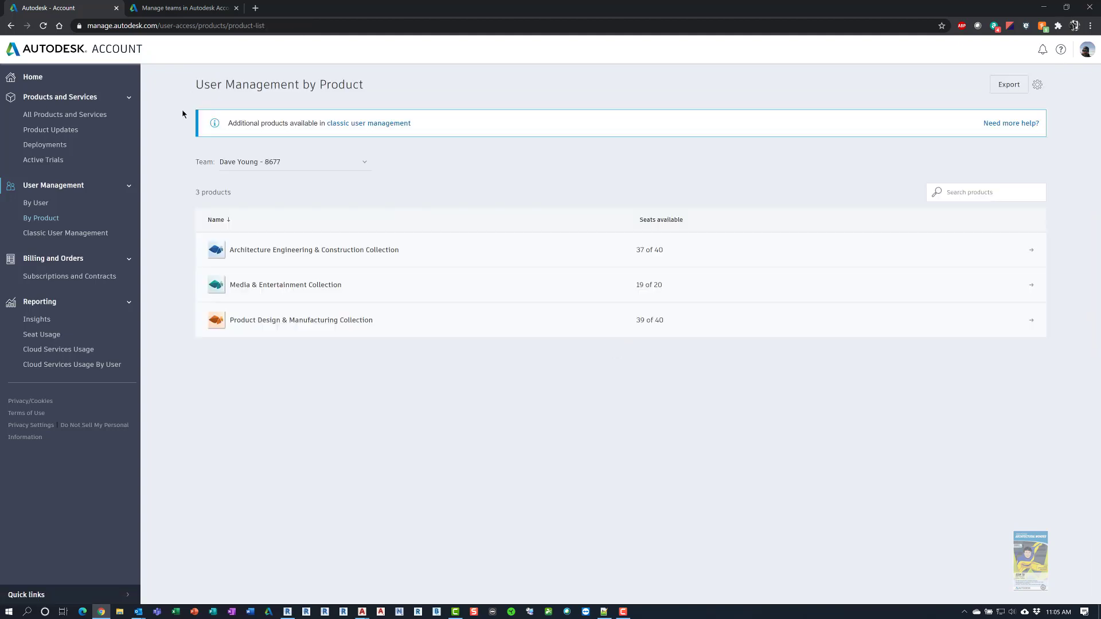
# - In classic user management, review the individual and bulk forms for adding users, and cancel without adding anyone
pyautogui.click(79, 233)
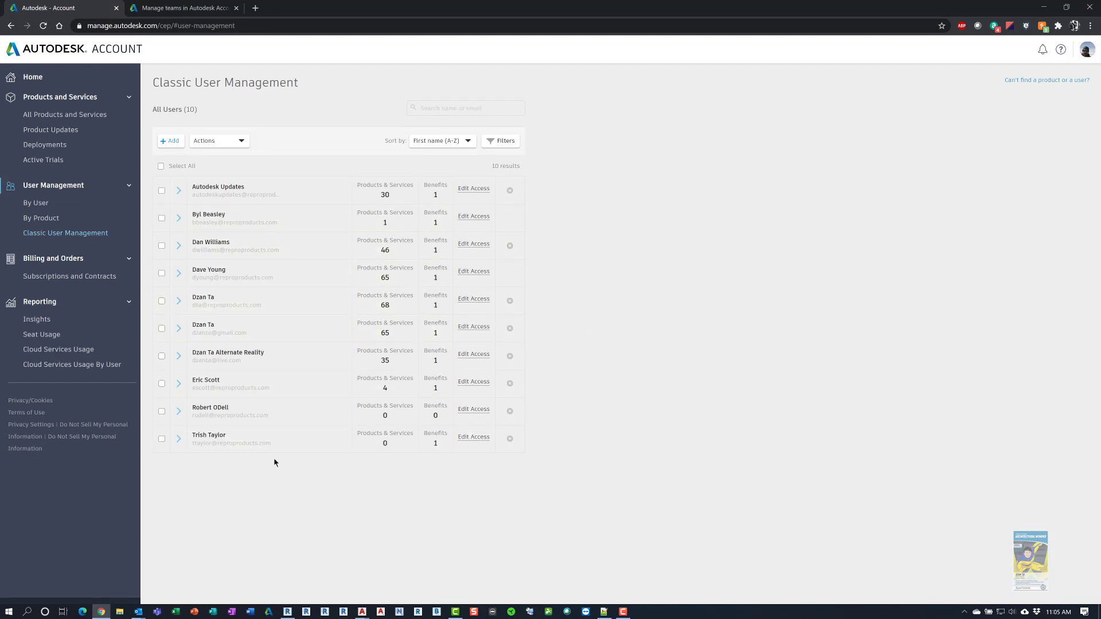
pyautogui.click(164, 141)
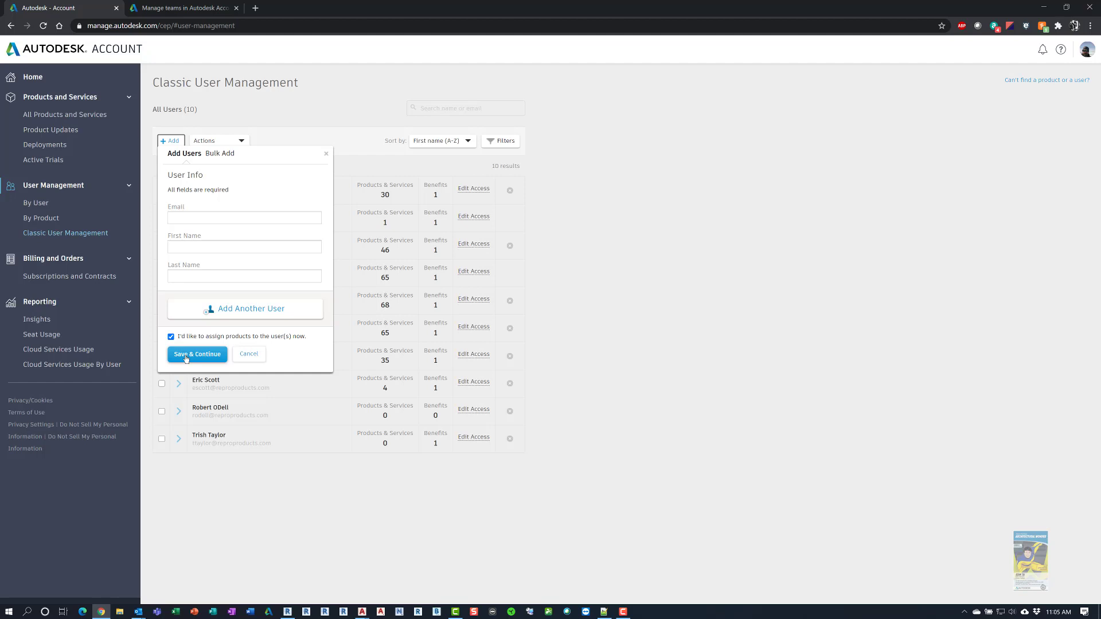
pyautogui.click(216, 157)
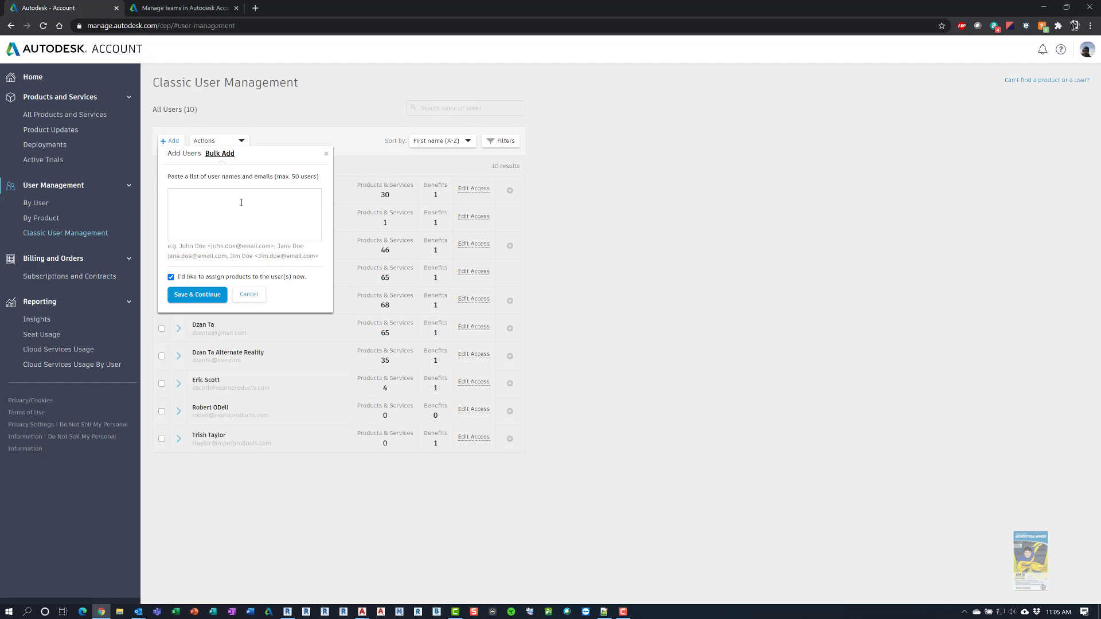
pyautogui.click(248, 294)
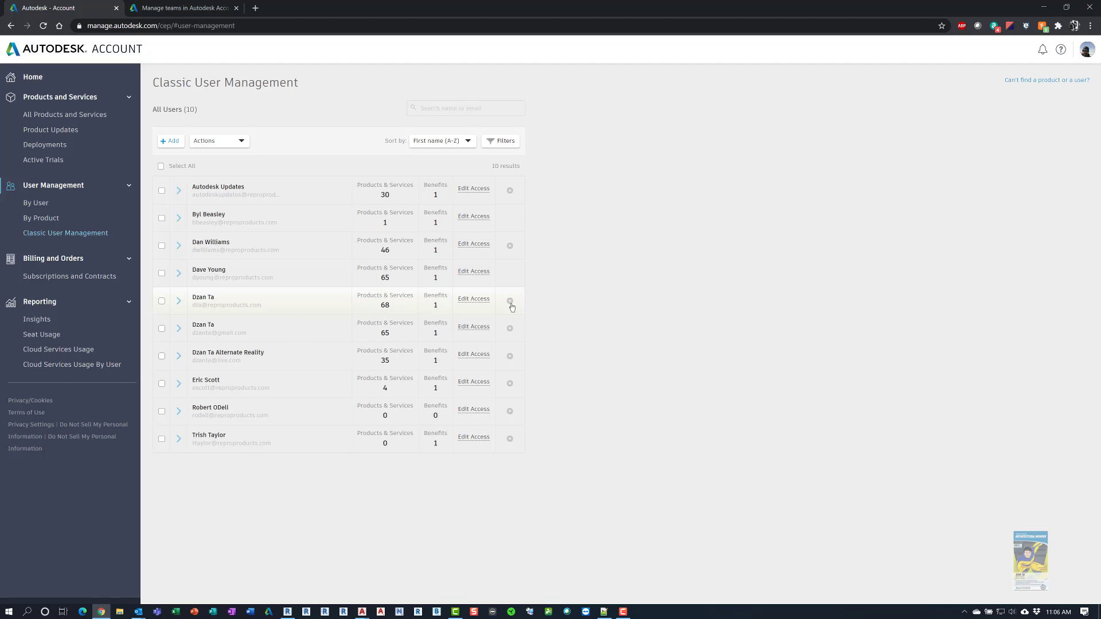
# - Review the benefits, support access and product assignments of the fifth user in classic user management, and cancel the access editing
pyautogui.click(480, 301)
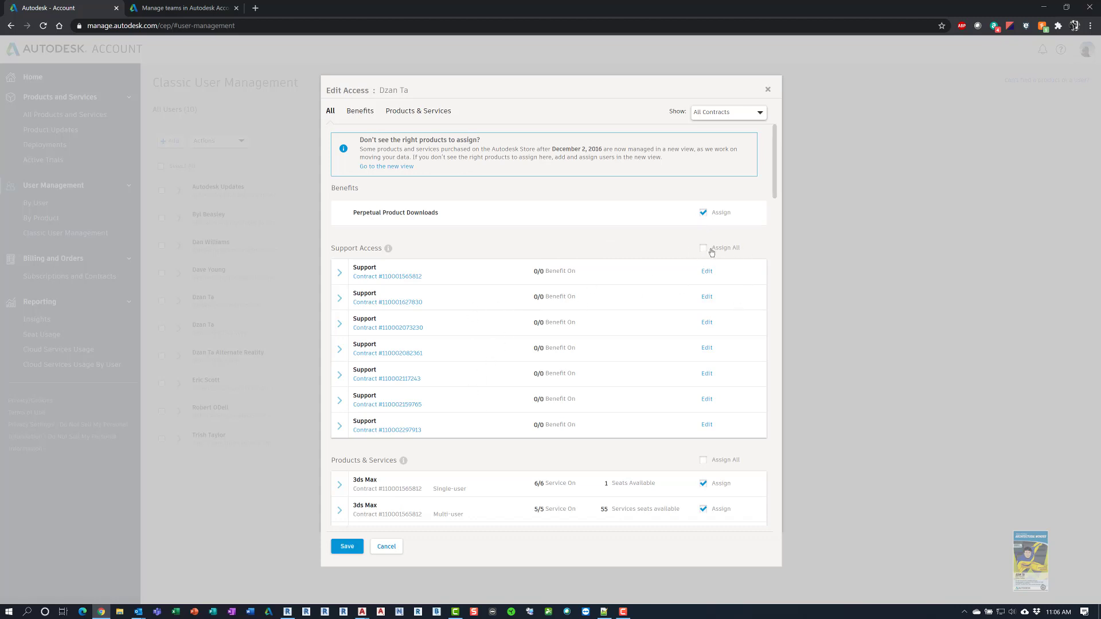
pyautogui.scroll(-5, 583, 316)
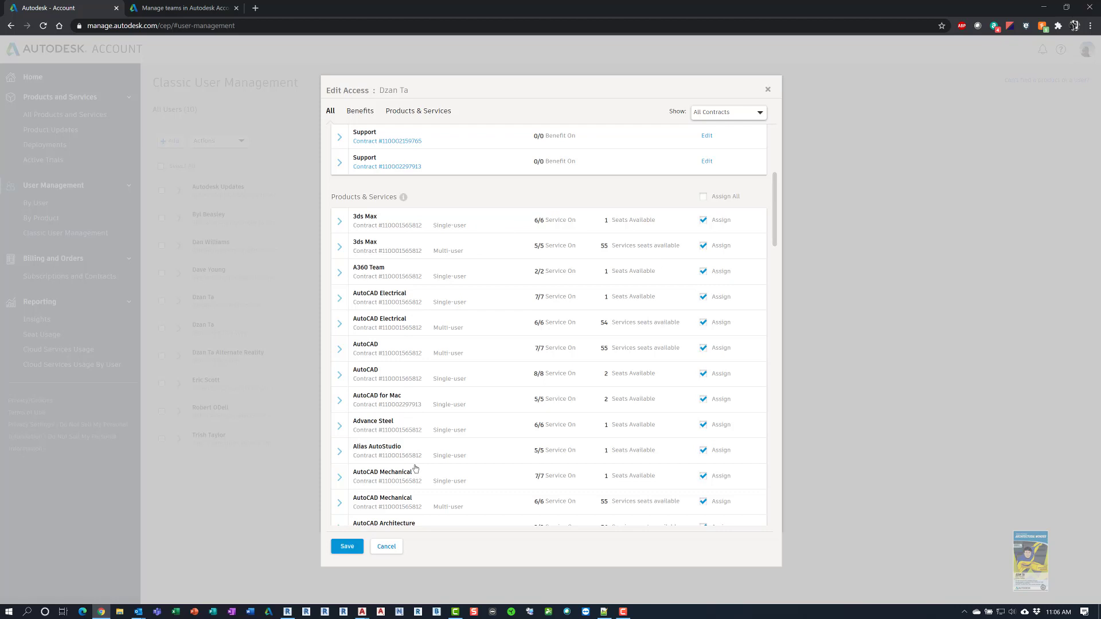
pyautogui.scroll(-3, 415, 469)
pyautogui.scroll(-2, 415, 469)
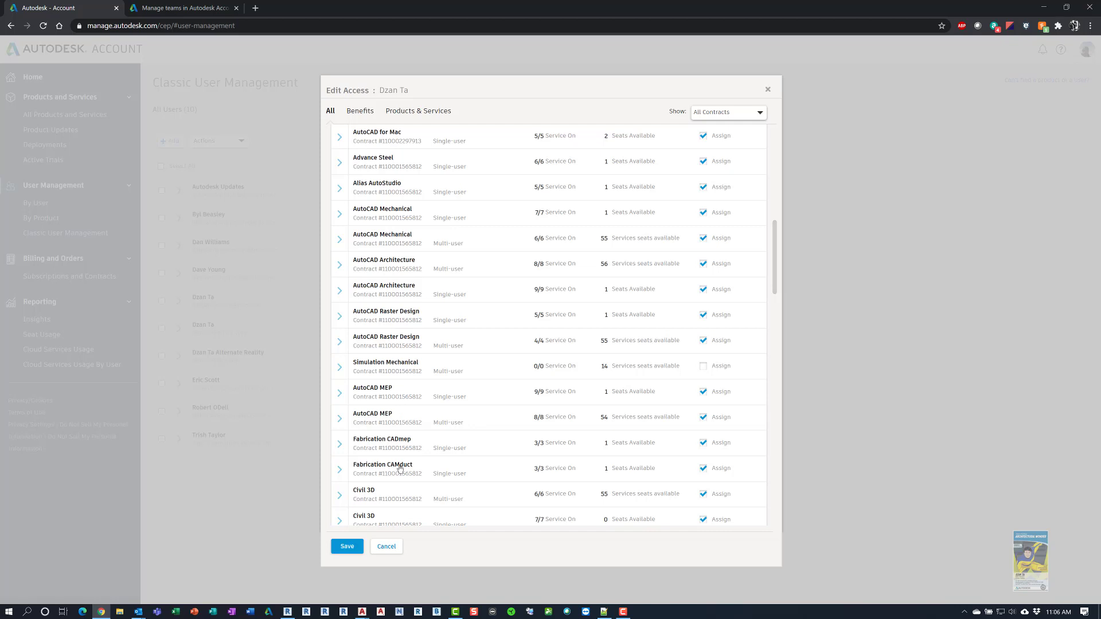
pyautogui.click(386, 546)
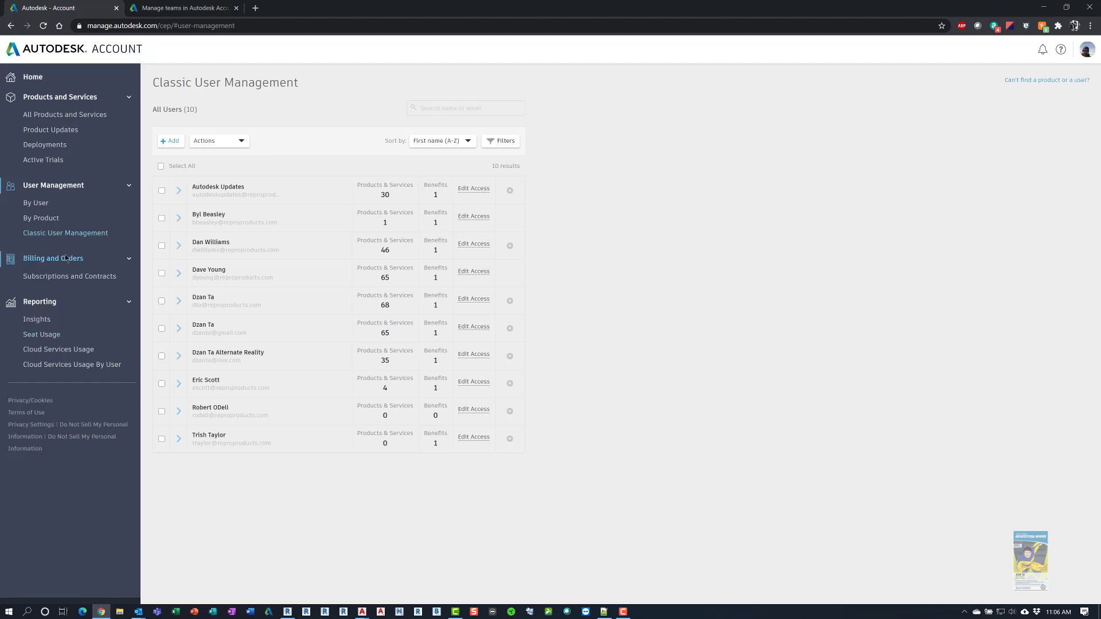
# - Open the subscriptions and contracts list, check the team filter, and look through the seats, terms and expiry dates
pyautogui.click(59, 276)
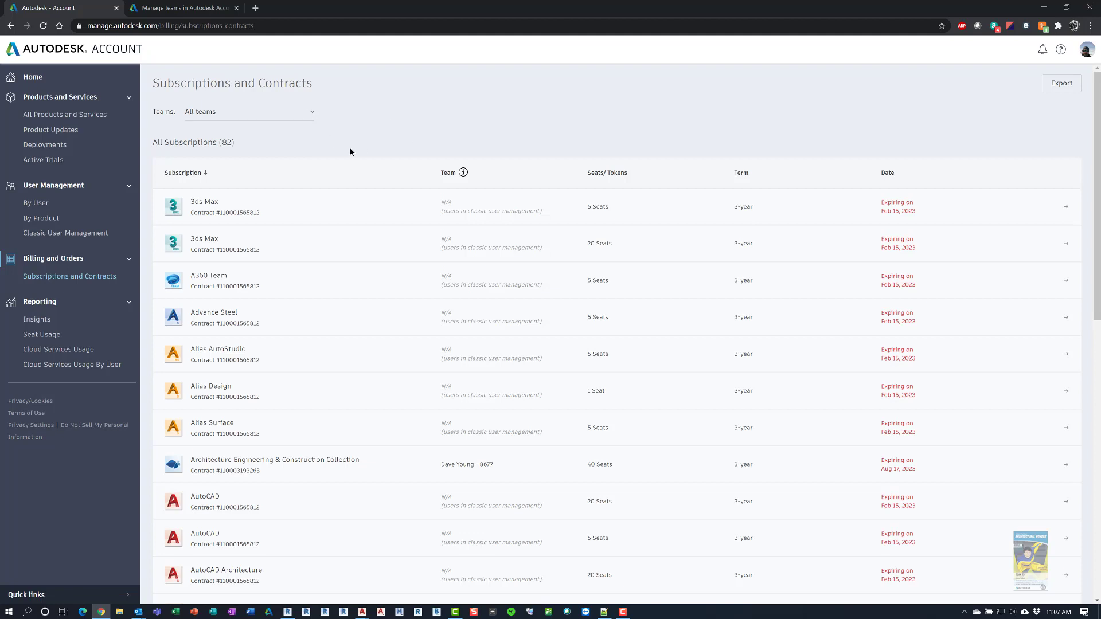
pyautogui.click(308, 112)
pyautogui.click(384, 111)
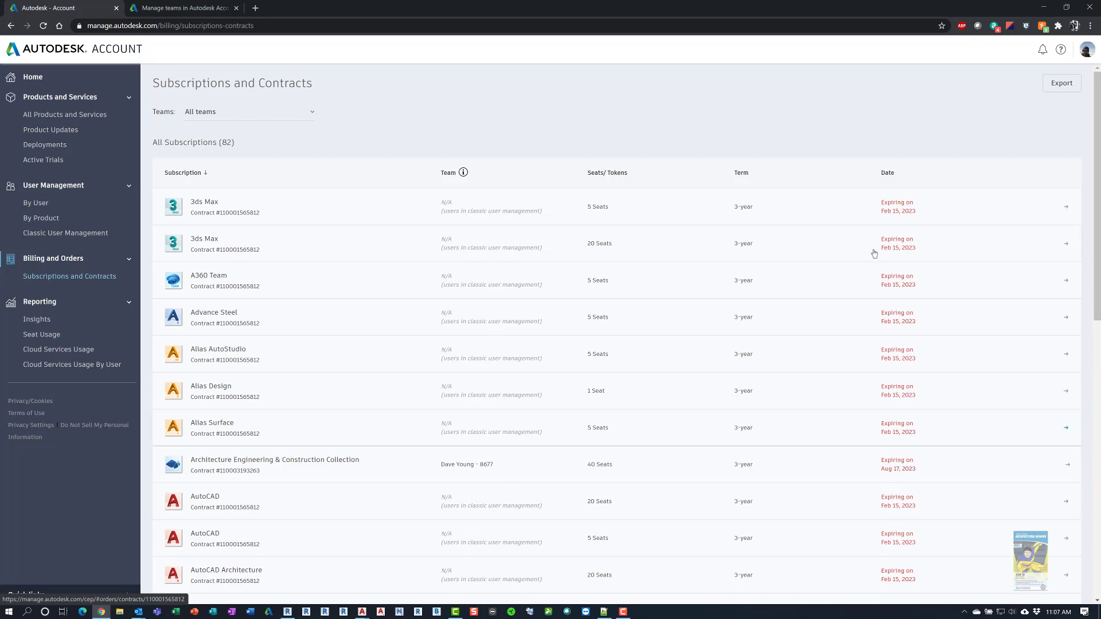
pyautogui.scroll(-10, 710, 388)
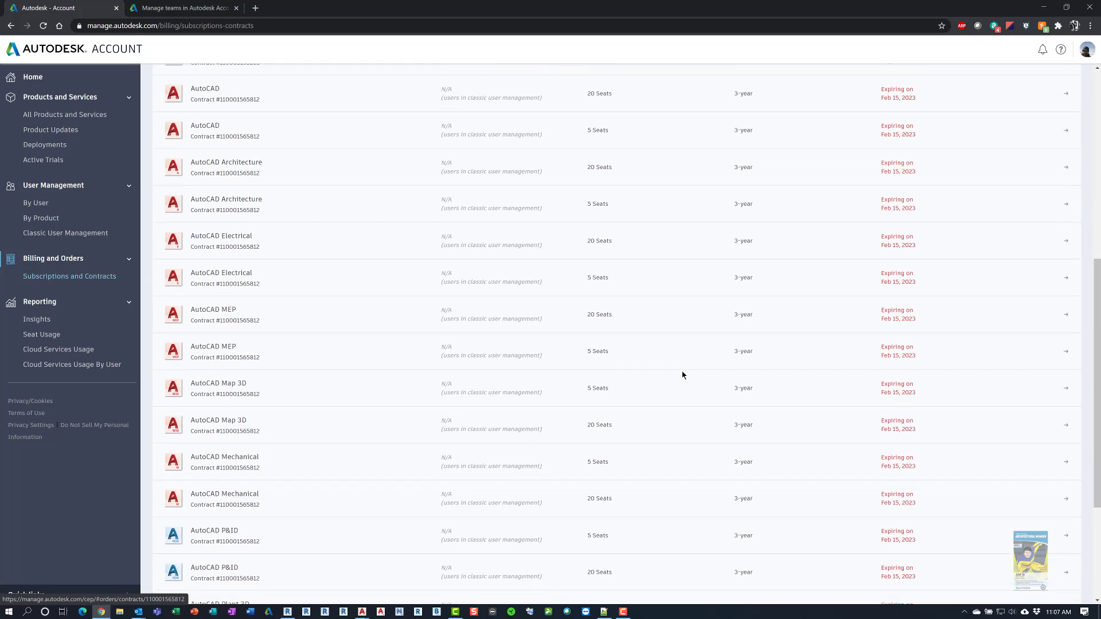
pyautogui.scroll(3, 630, 402)
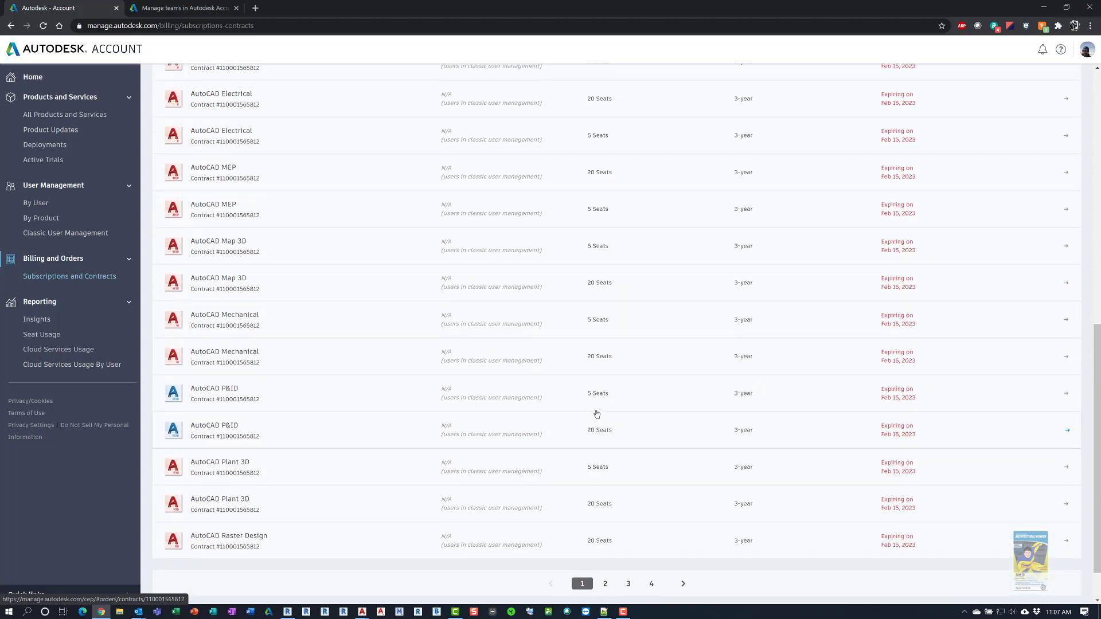
# - View the team insights report and the seat usage summary, and open the usage details of the Architecture Engineering & Construction Collection
pyautogui.click(35, 323)
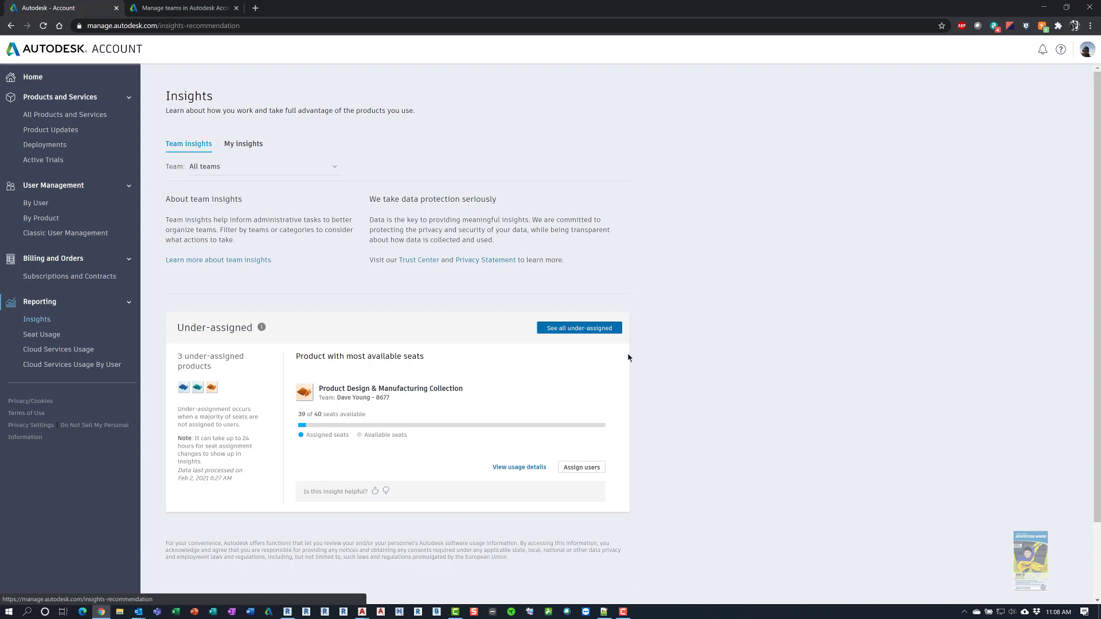
pyautogui.click(47, 335)
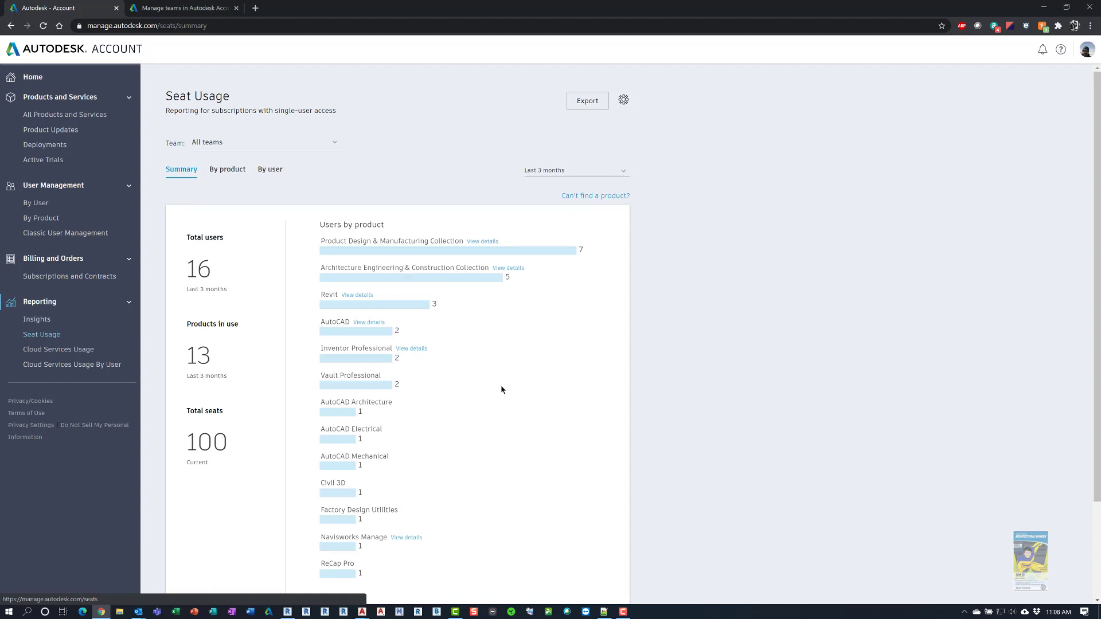
pyautogui.click(512, 269)
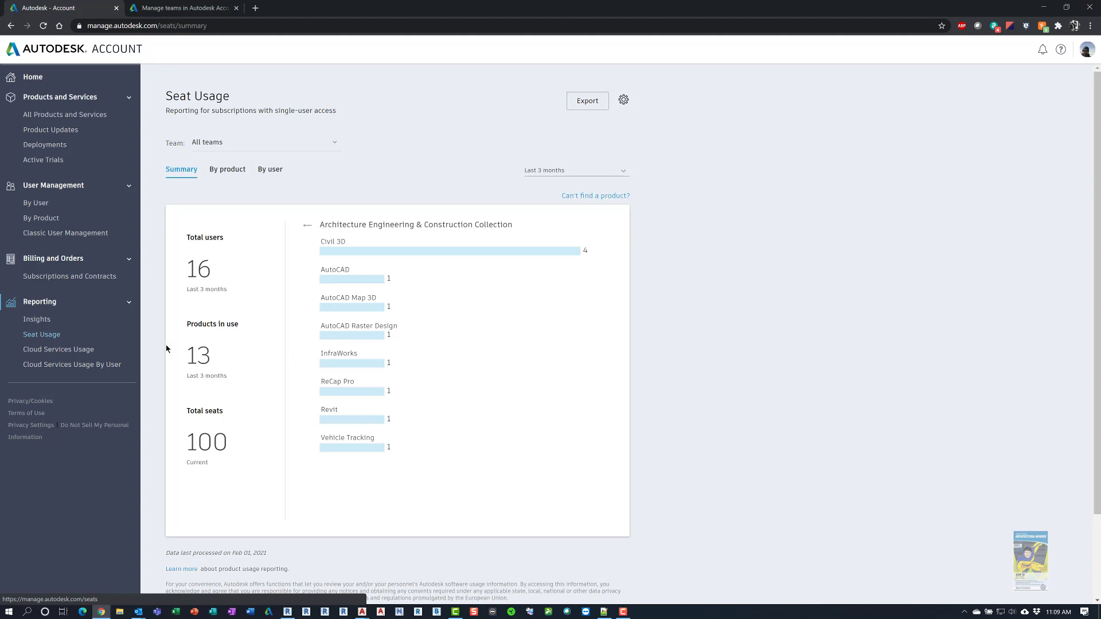
# - View the cloud services usage by service for the contract expiring Feb 15, 2023, and return to all products and services
pyautogui.click(82, 354)
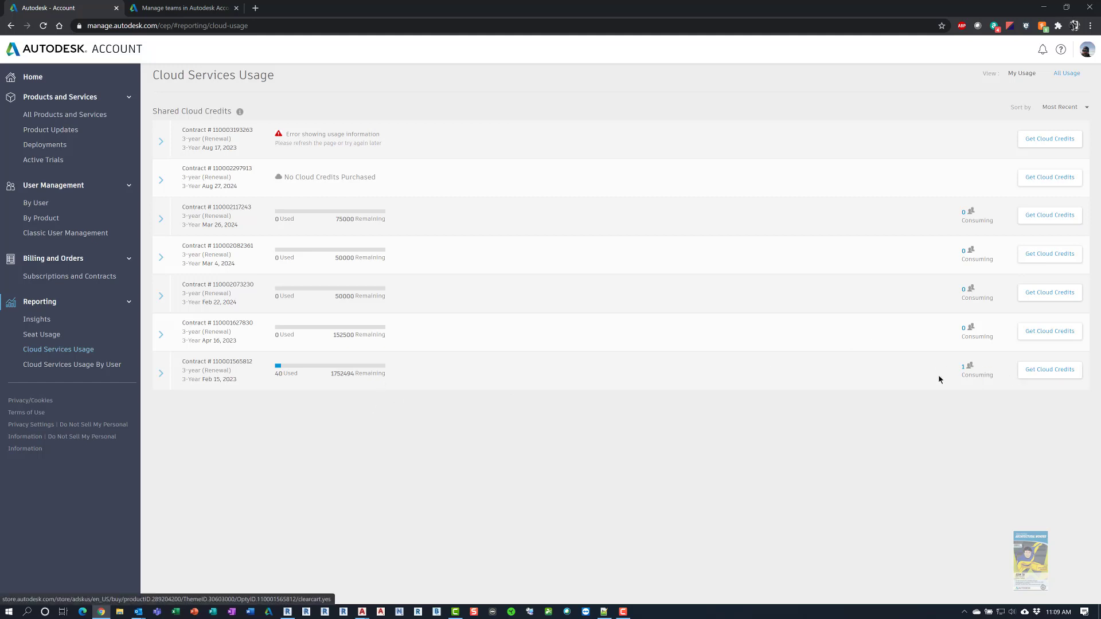
pyautogui.click(161, 374)
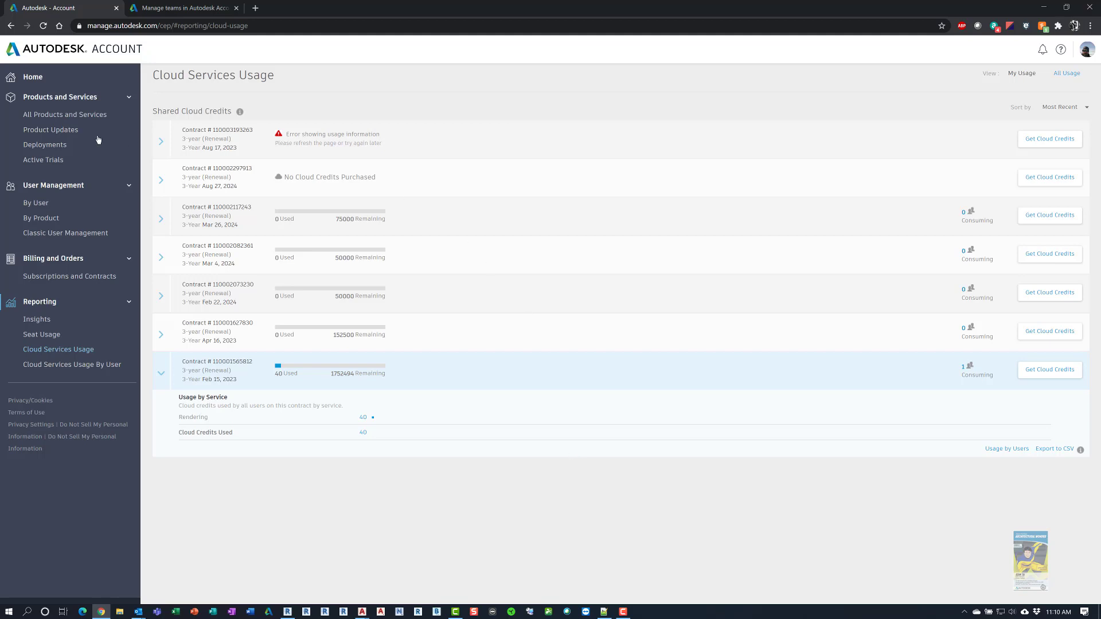
pyautogui.click(55, 115)
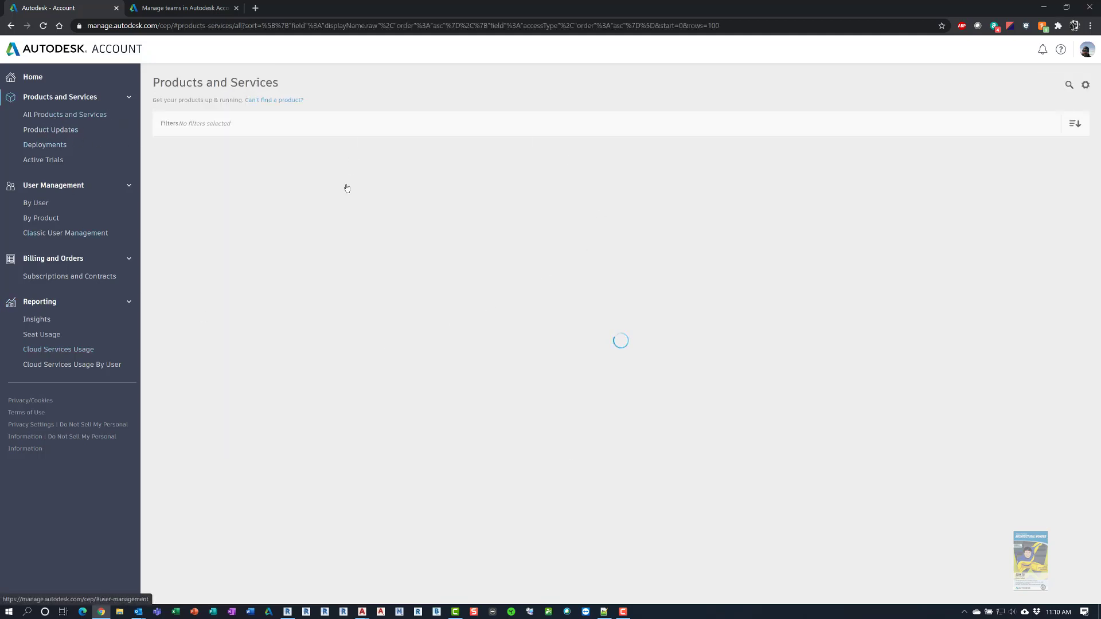